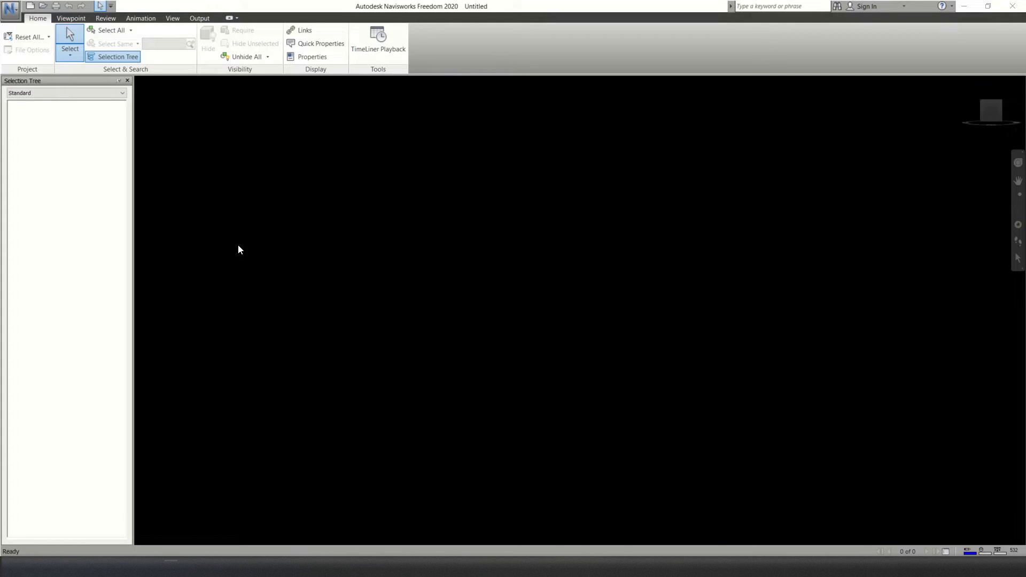
Step: Open the ice stadium model from the Samples folder
left_click(42, 6)
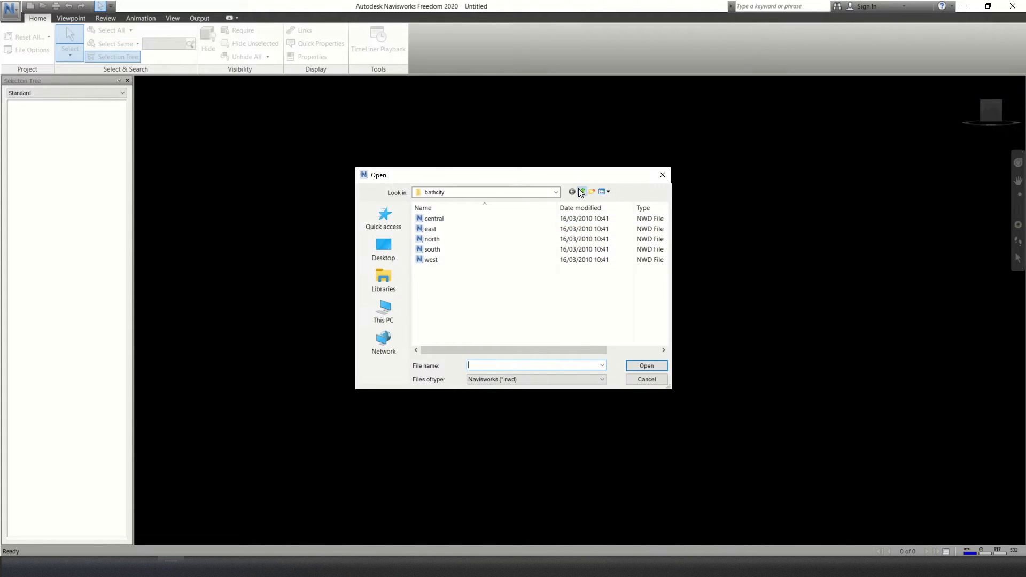
left_click(580, 192)
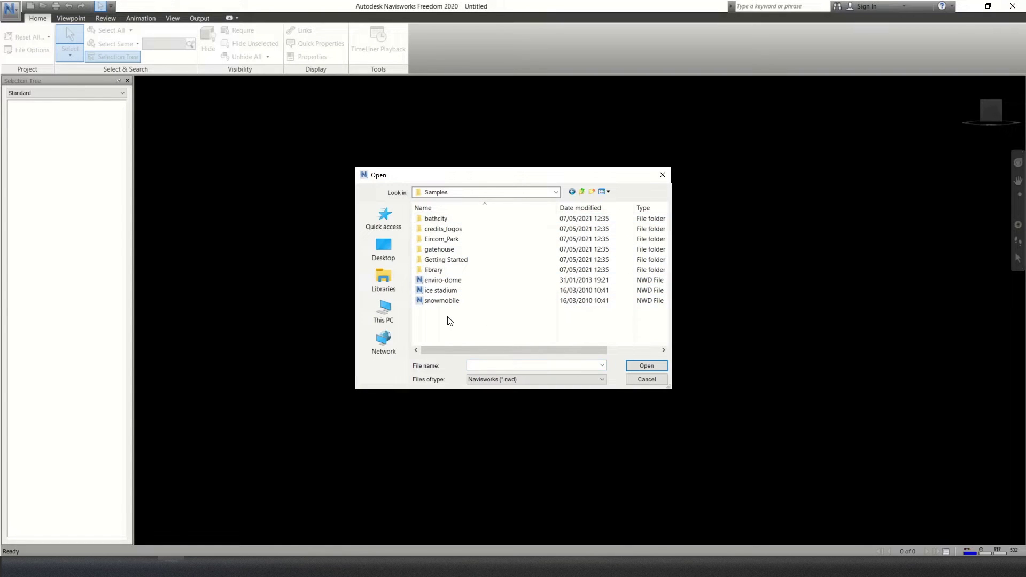
double_click(470, 290)
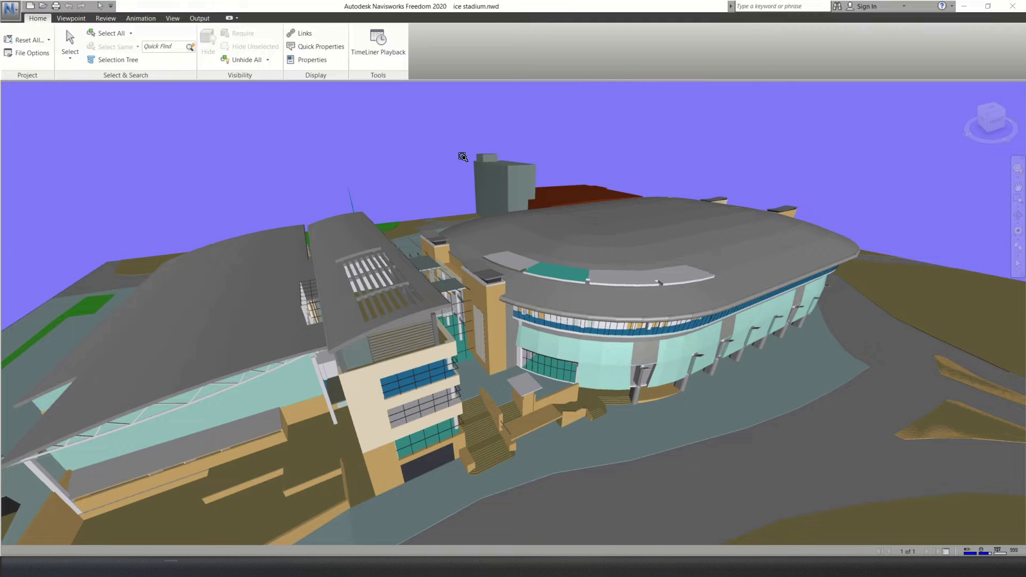
Step: Zoom out from the ice stadium and use the Pan tool to shift the view across the building front
scroll(462, 157, "down", 2)
left_click(71, 18)
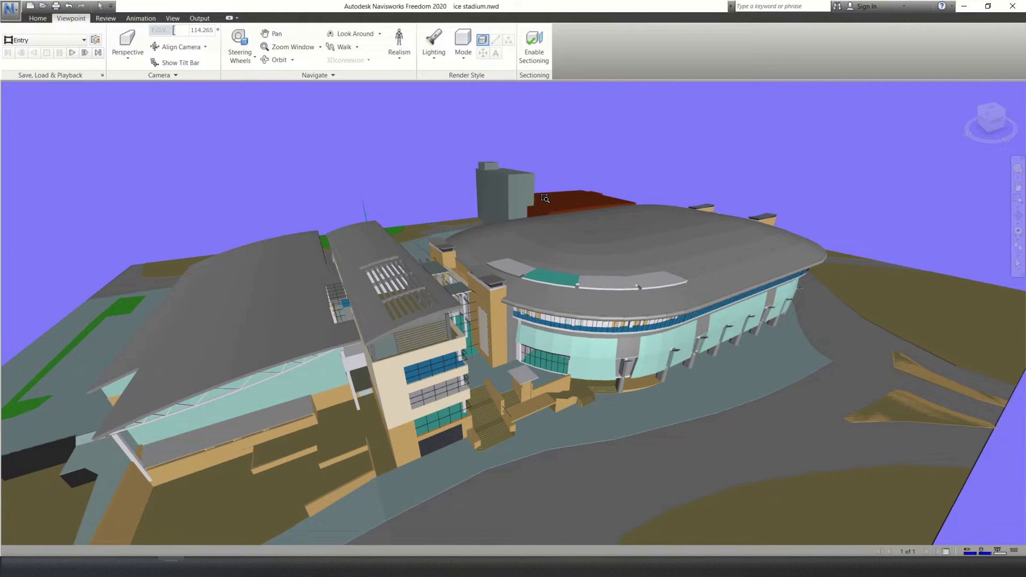
scroll(545, 198, "down", 1)
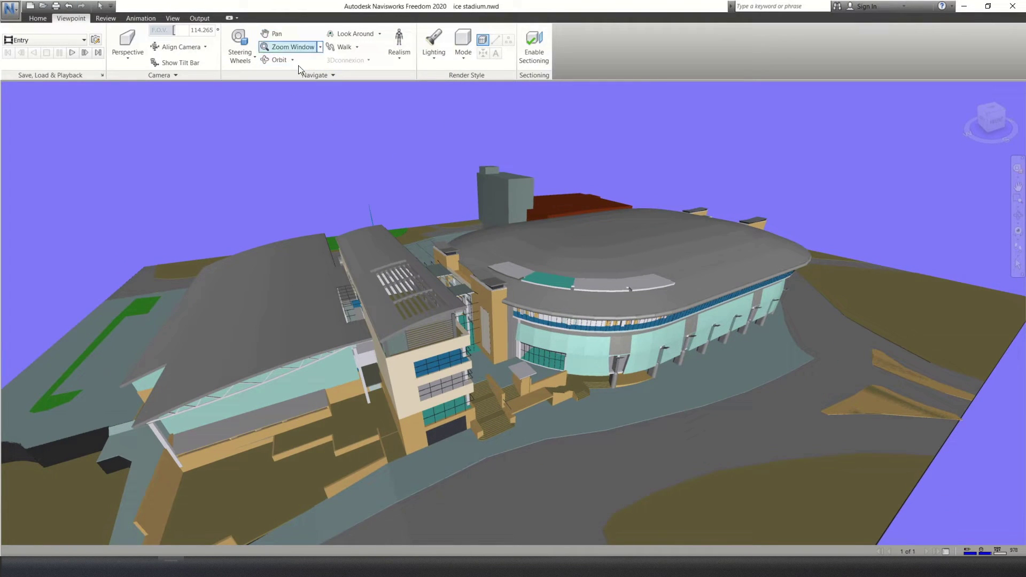
left_click(267, 30)
left_click_drag(470, 409, 491, 301)
Step: Apply Zoom Window to the stadium's glazed ground-floor opening and zoom through the glazing into the interior
left_click(294, 47)
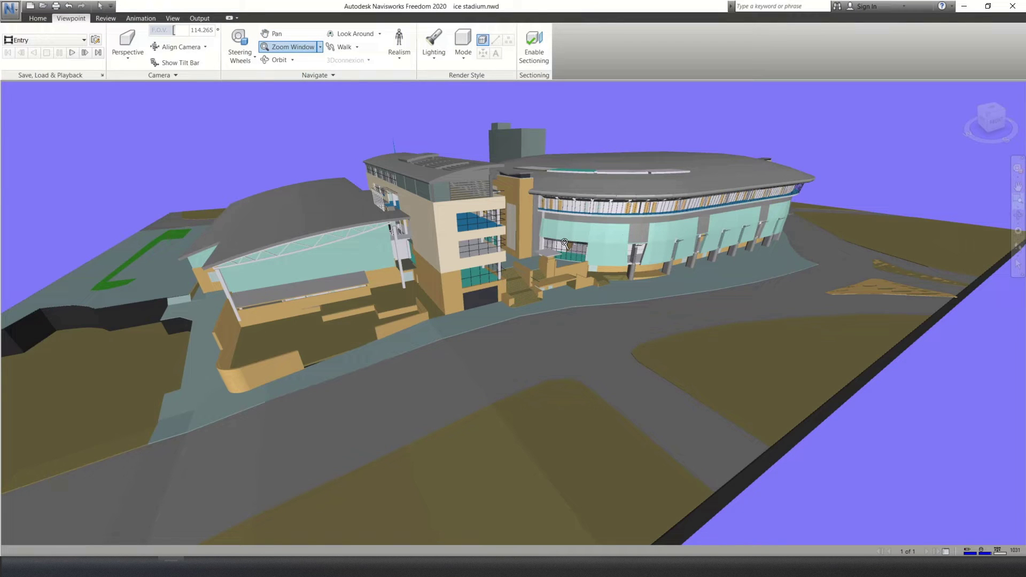
left_click_drag(563, 242, 591, 266)
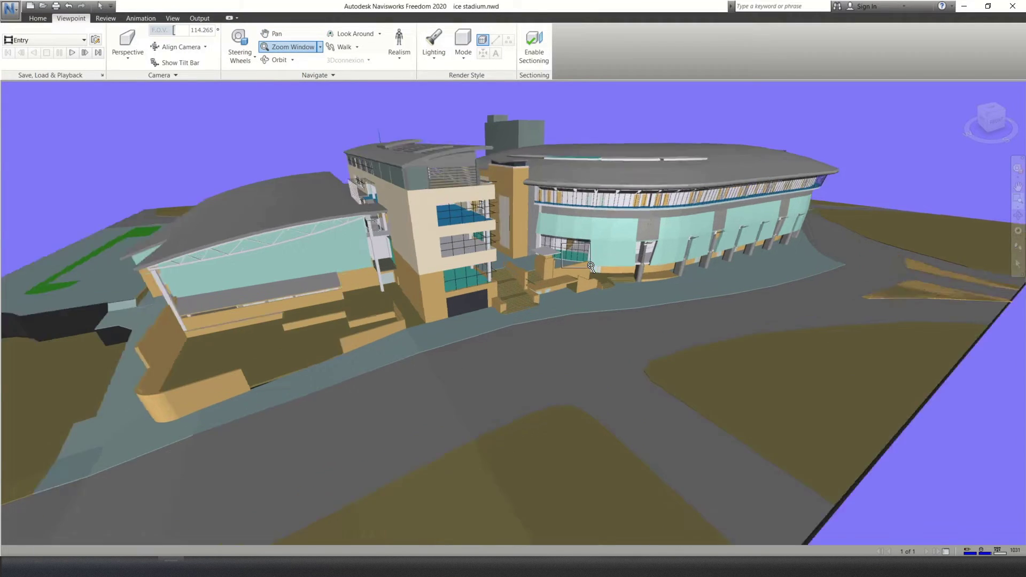
scroll(606, 283, "up", 5)
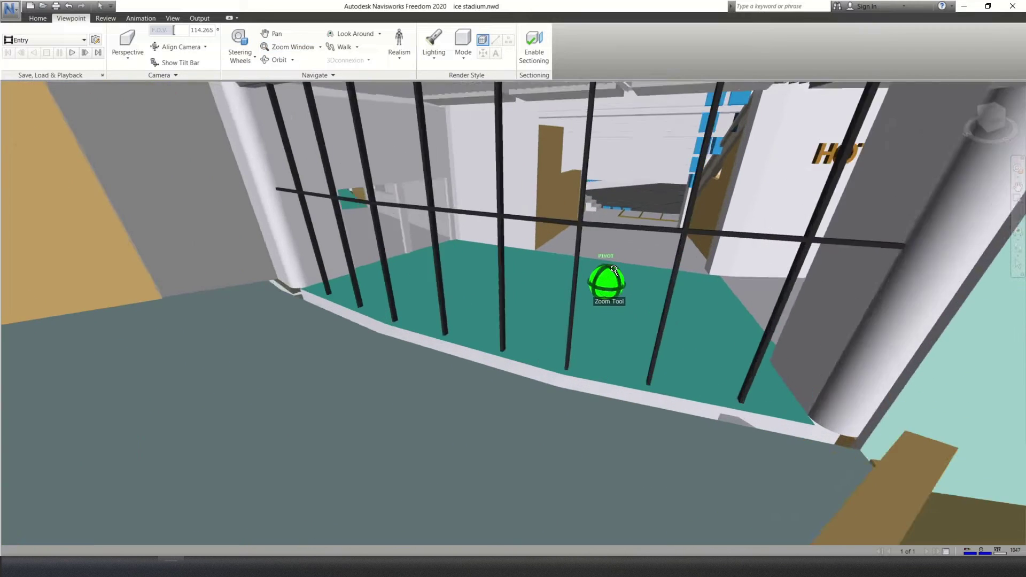
scroll(571, 265, "down", 8)
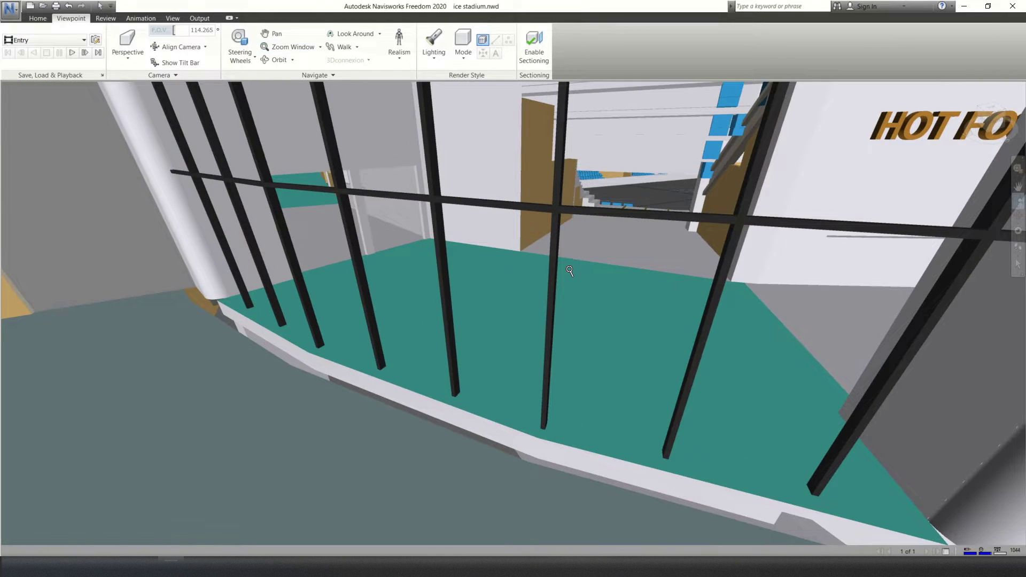
scroll(570, 265, "up", 8)
scroll(559, 304, "up", 10)
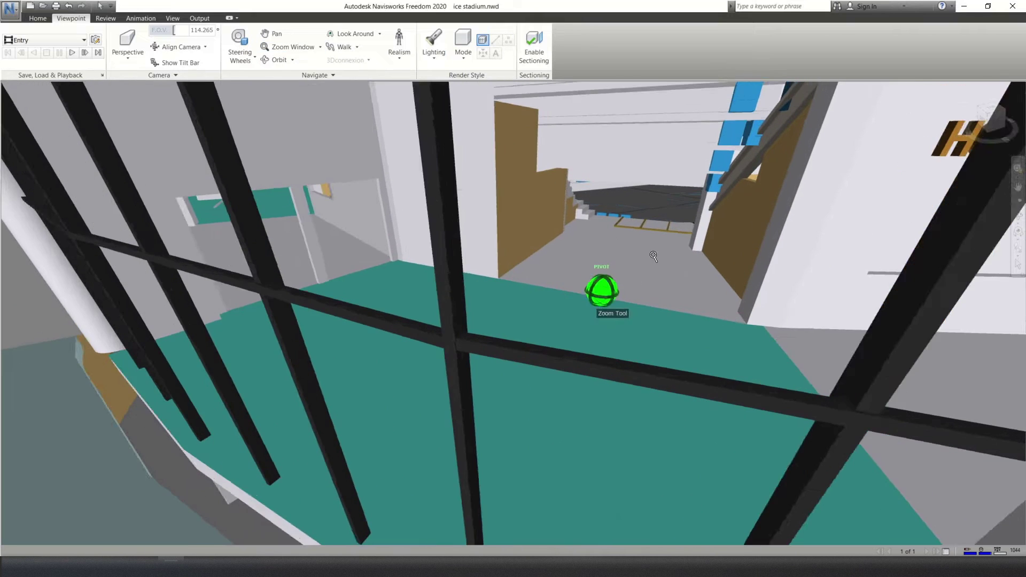
middle_click_drag(602, 293, 628, 225)
scroll(619, 246, "up", 8)
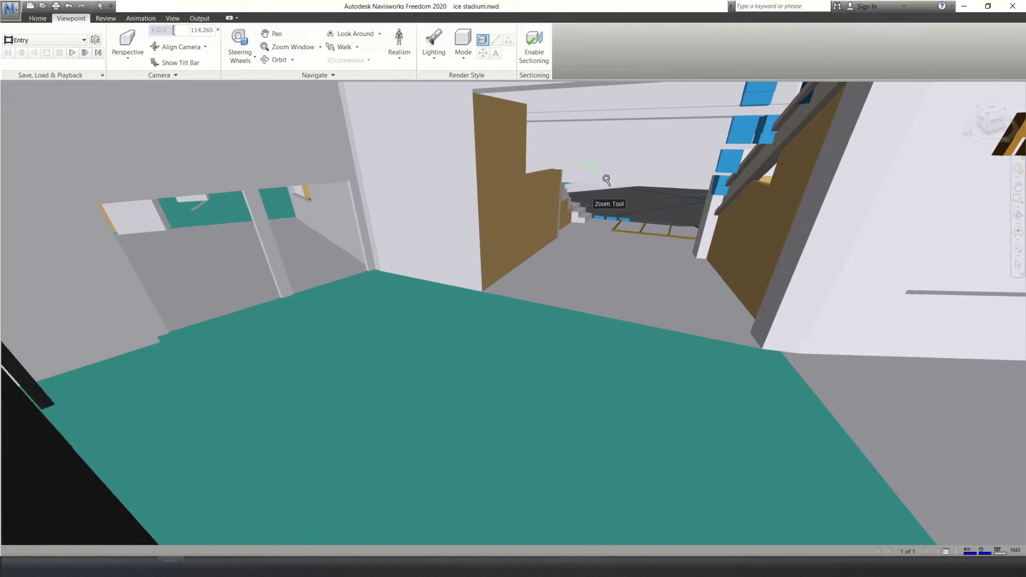
Step: Zoom back out of the interior to view the stadium's roof and exterior facade
scroll(582, 267, "down", 5)
scroll(577, 270, "down", 10)
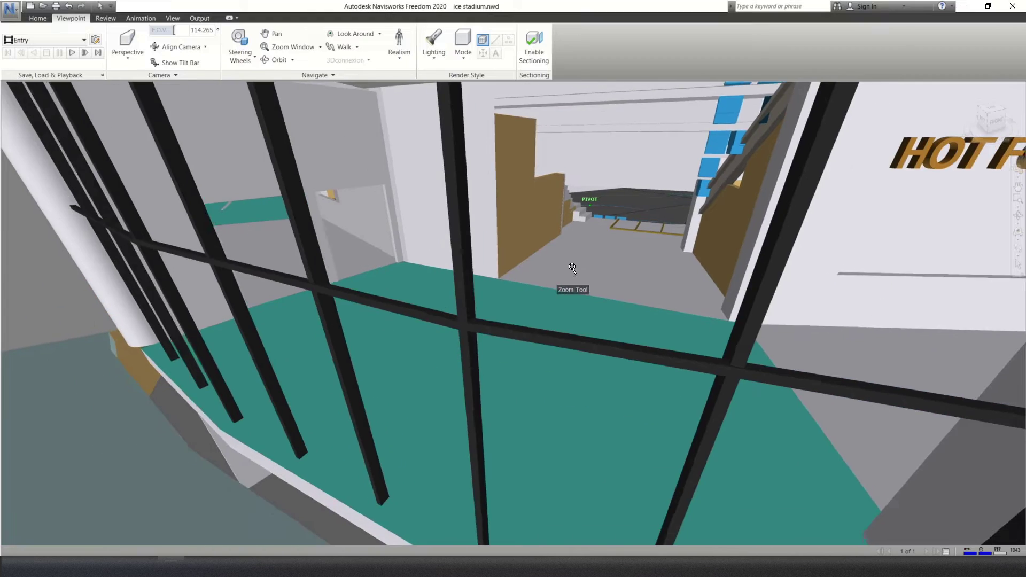
scroll(554, 263, "down", 12)
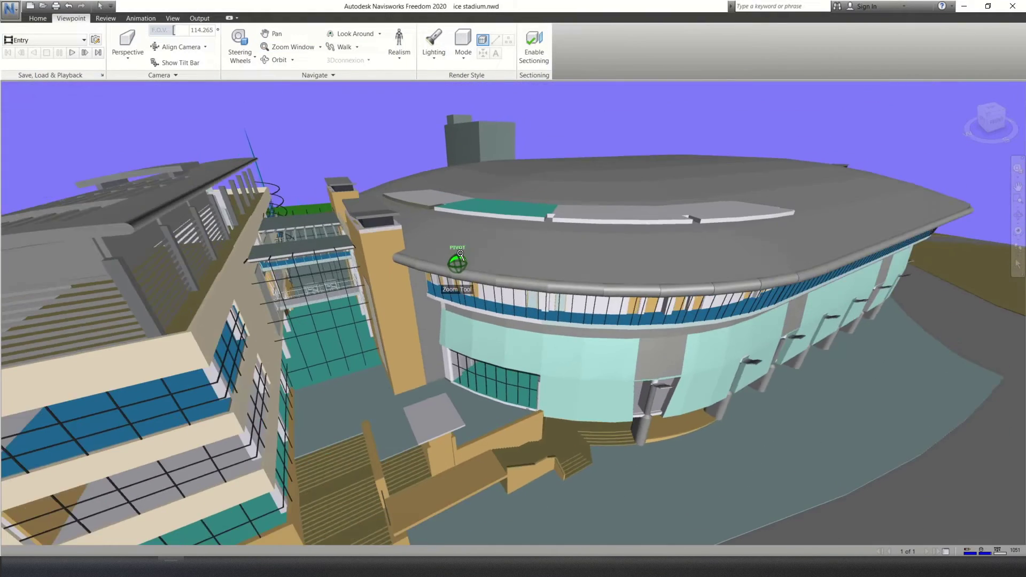
middle_click_drag(497, 283, 488, 288)
scroll(492, 278, "down", 3)
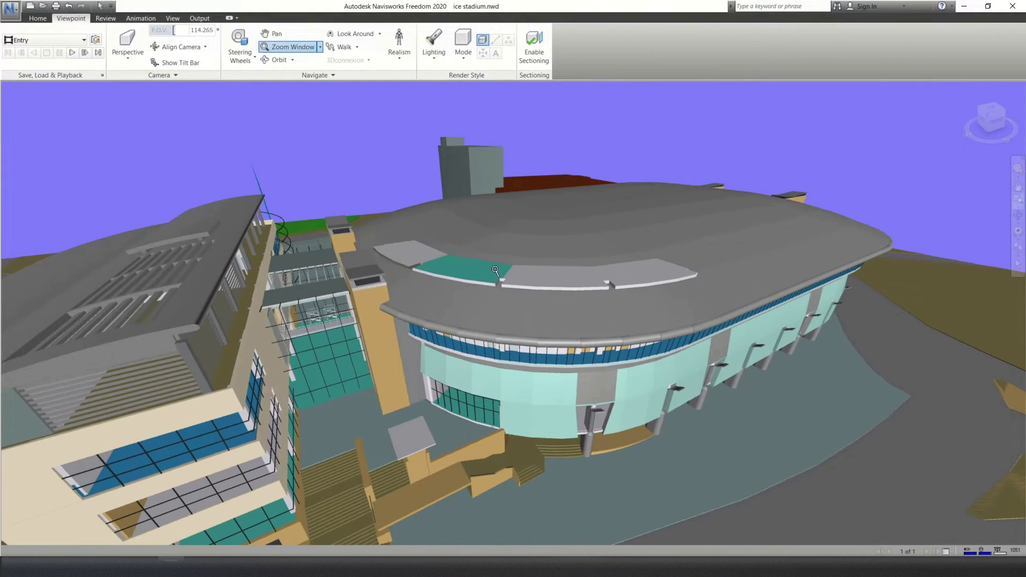
mouse_move(521, 239)
middle_mouse_down("shift")
mouse_move(526, 219)
mouse_move(491, 222)
mouse_move(660, 227)
mouse_move(302, 272)
mouse_move(236, 245)
mouse_move(537, 212)
middle_mouse_up("shift")
Step: Rotate the view around the stadium with the Orbit tool, and tilt it with Free Orbit
left_click(280, 59)
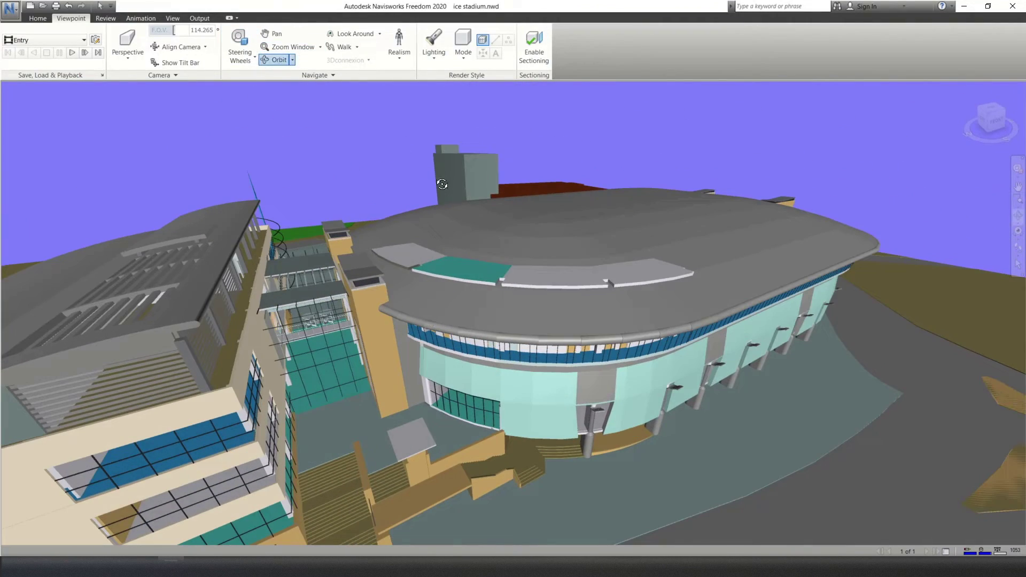
mouse_move(612, 234)
left_mouse_down()
mouse_move(480, 240)
mouse_move(652, 238)
mouse_move(561, 240)
left_mouse_up()
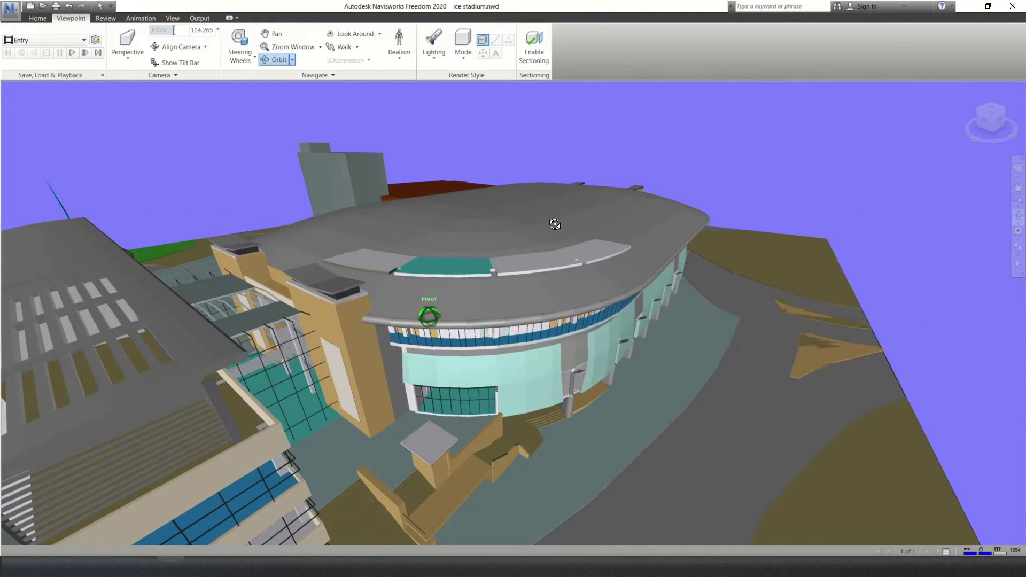
left_click(293, 61)
left_click(292, 98)
left_click_drag(374, 240, 374, 161)
Step: Turn the stadium view with Constrained Orbit to bring the adjoining office block's facade into view
left_click(306, 59)
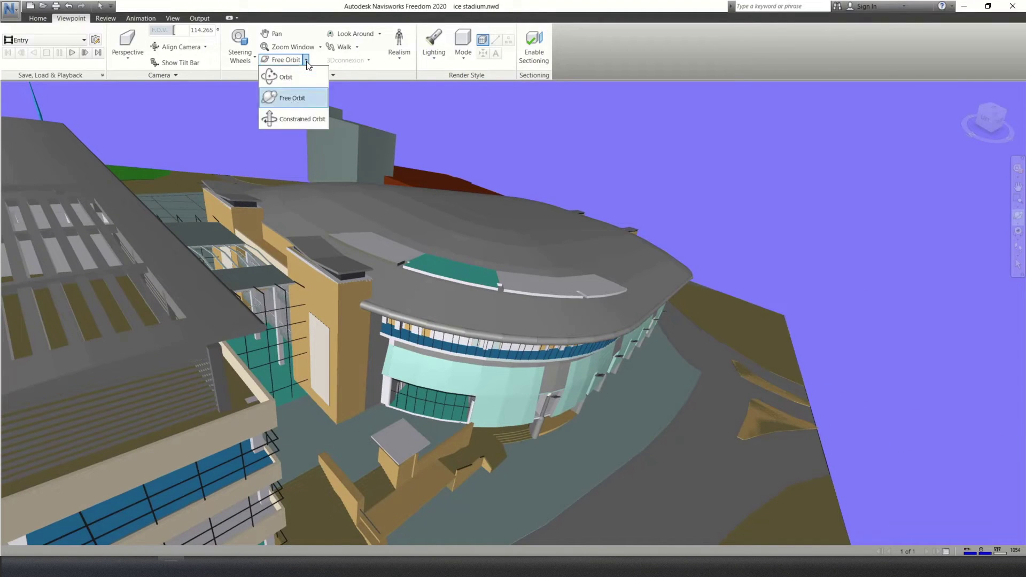
left_click(295, 119)
left_click_drag(295, 121, 277, 153)
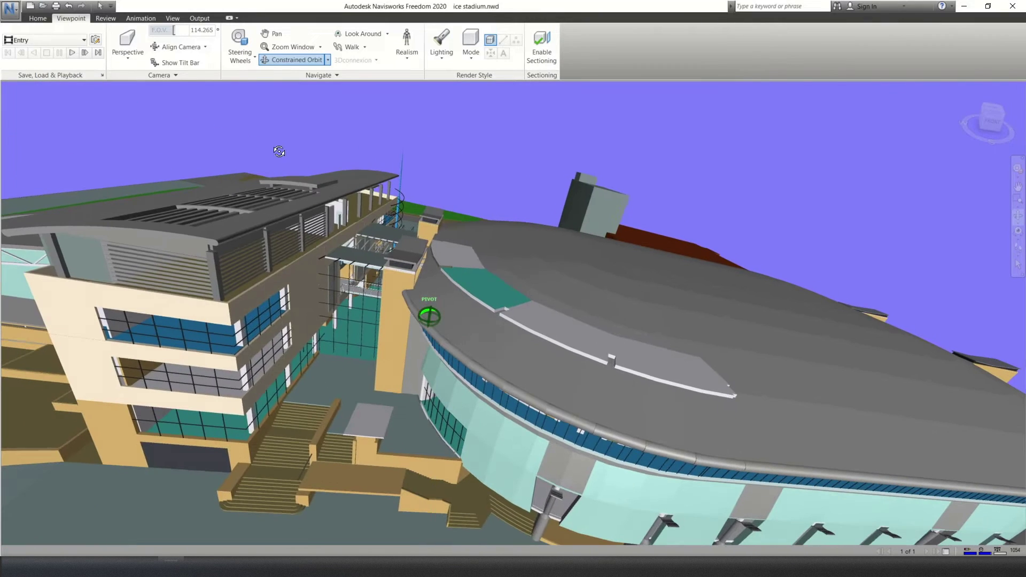
Step: Return to the standard Orbit tool and rotate and zoom the view to inspect the stadium's long facade
left_click(330, 60)
left_click(289, 78)
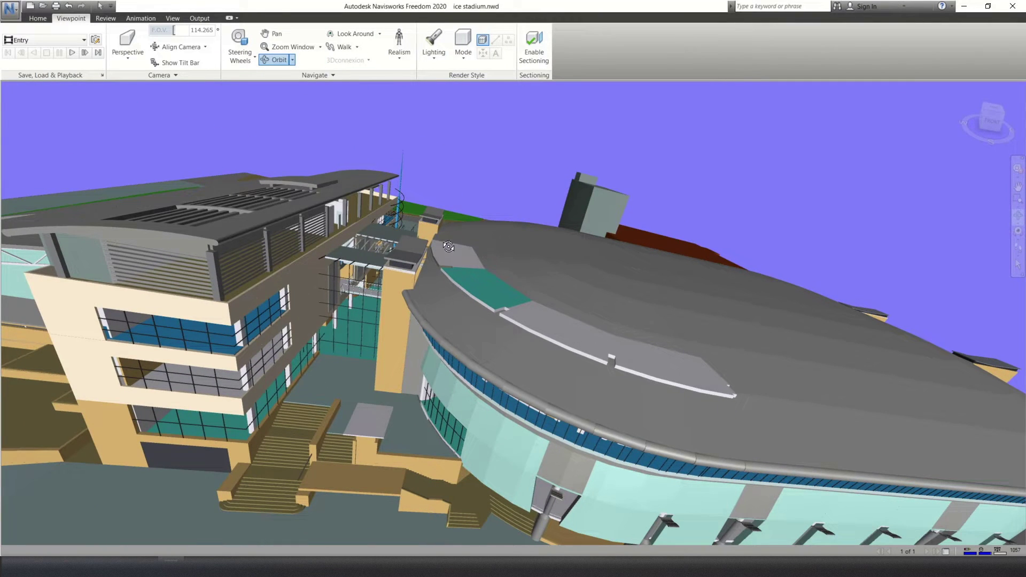
left_click_drag(726, 317, 671, 330)
scroll(670, 328, "down", 4)
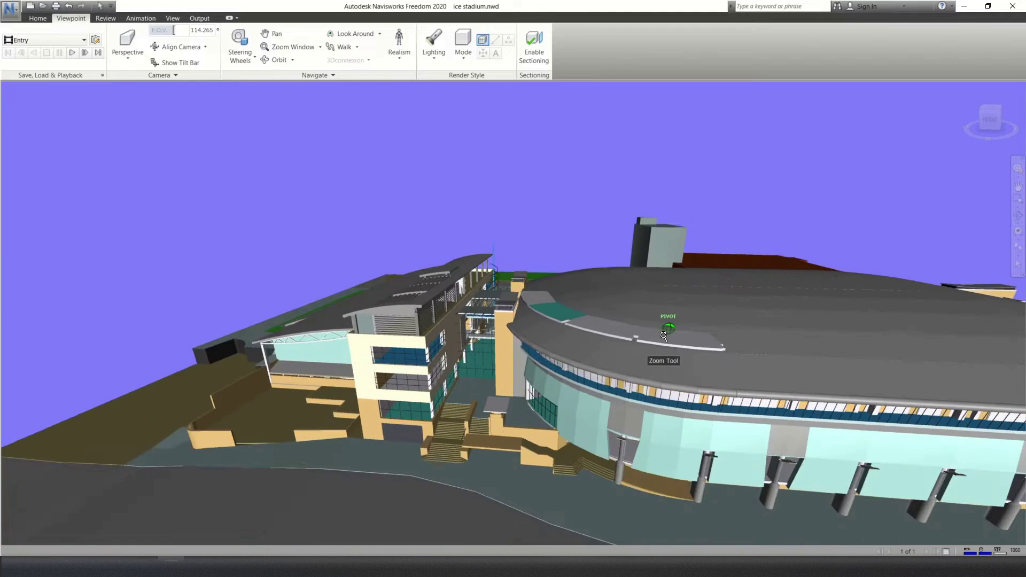
middle_click_drag(641, 337, 527, 338)
scroll(644, 323, "down", 4)
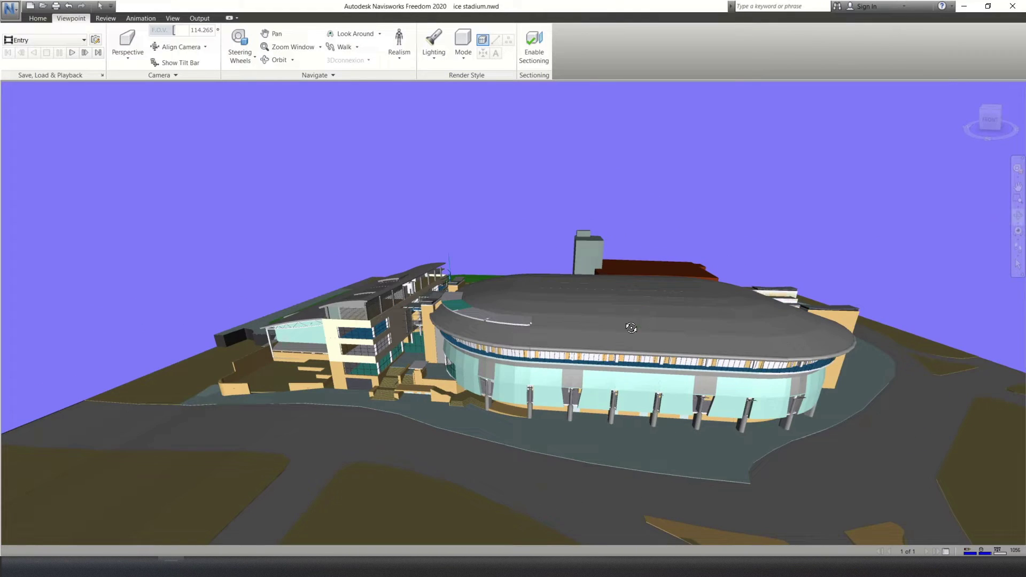
scroll(638, 327, "up", 6)
Step: Pan along the stadium with the Pan tool and orbit to look down on its roof
left_click(271, 33)
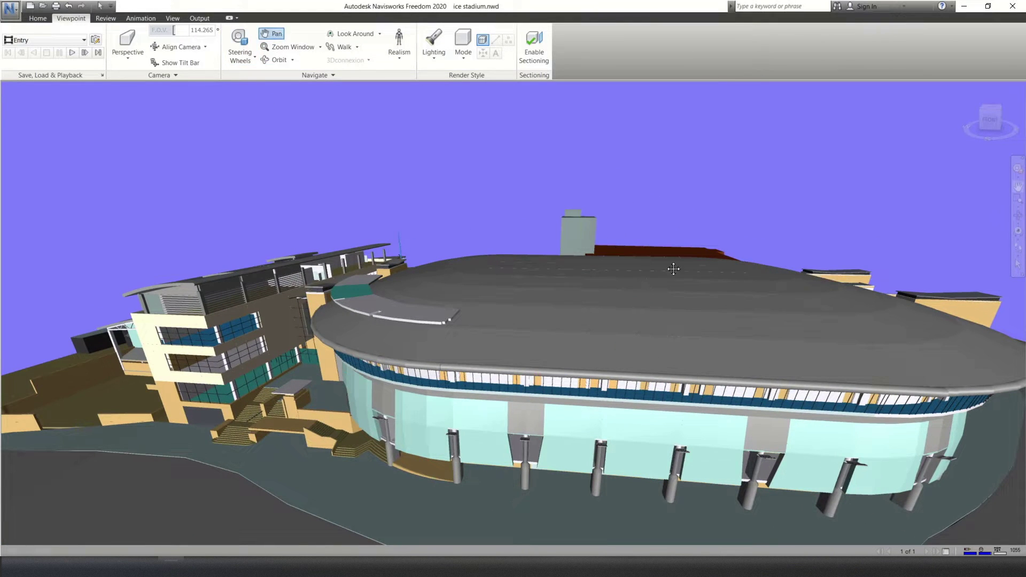
left_click_drag(673, 268, 546, 303)
left_click_drag(606, 333, 564, 334)
middle_click_drag(590, 302, 483, 307, "shift")
Step: Apply Zoom Window to the upper corner of the office block, and fit the whole model back in view
left_click(38, 19)
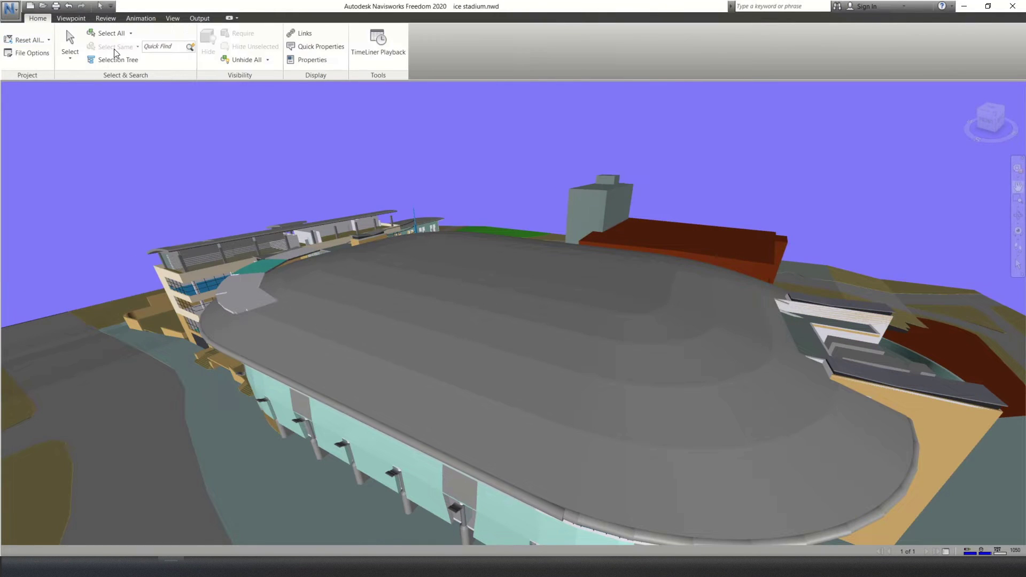
left_click(1012, 202)
left_click_drag(197, 310, 145, 239)
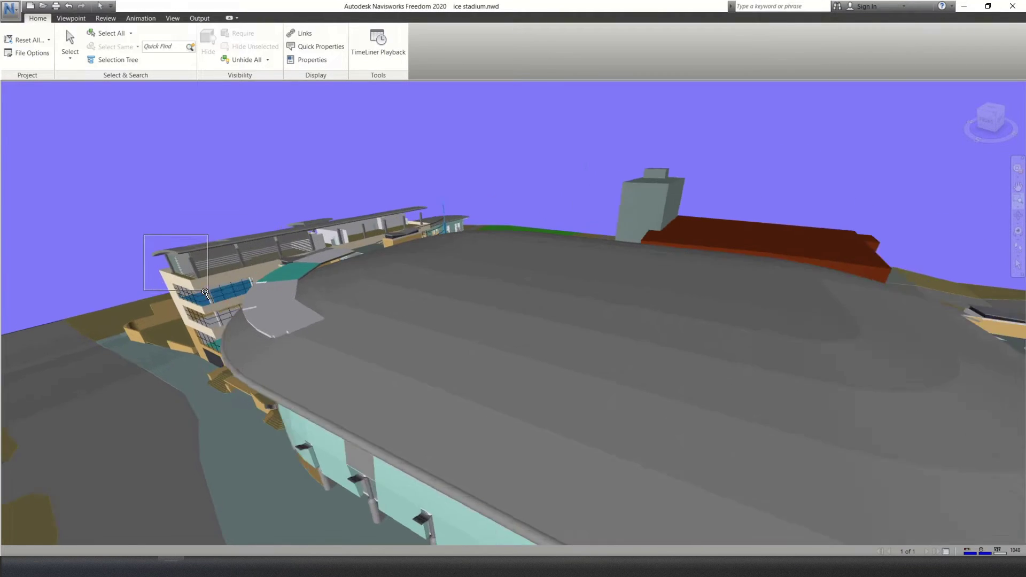
scroll(806, 268, "up", 5)
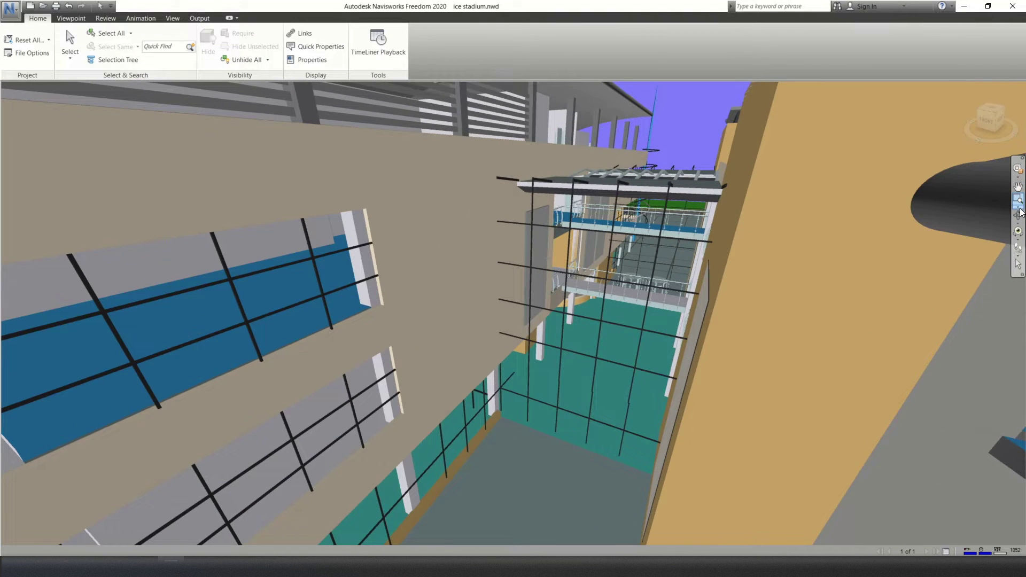
left_click(1020, 210)
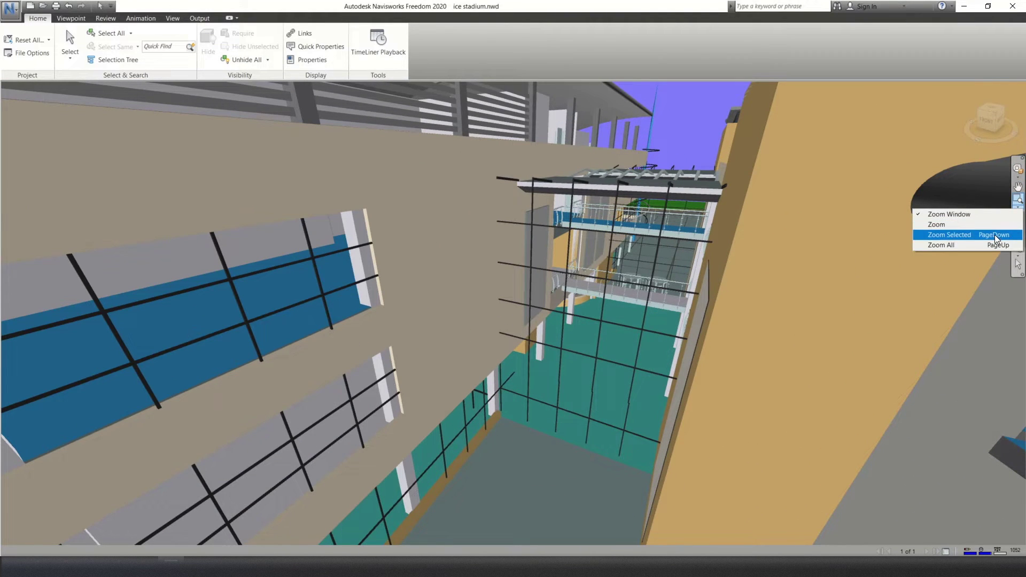
left_click(995, 235)
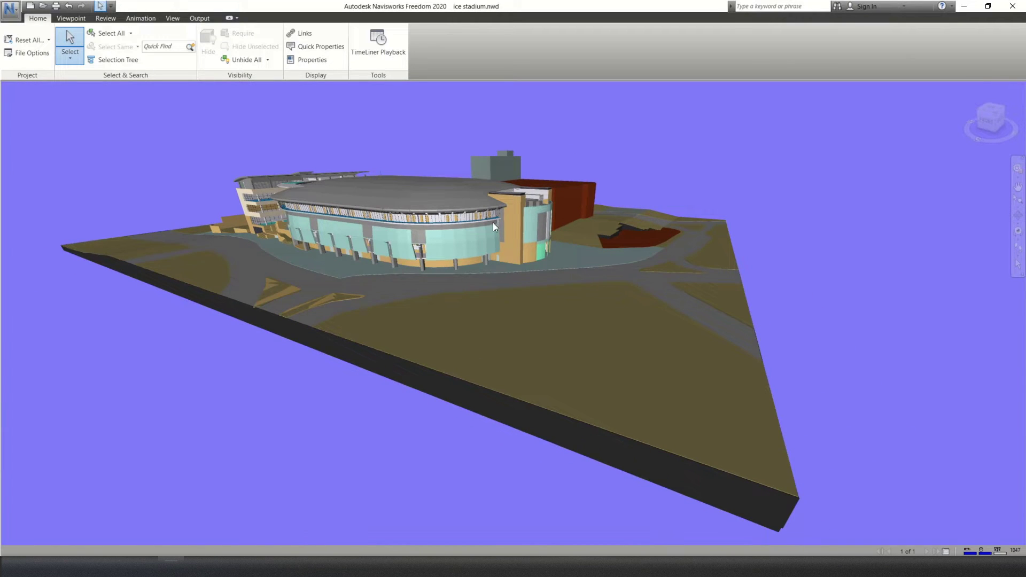
Step: Select the small block on top of the grey tower and zoom to the selection
middle_click_drag(492, 223, 501, 159)
left_click(504, 182)
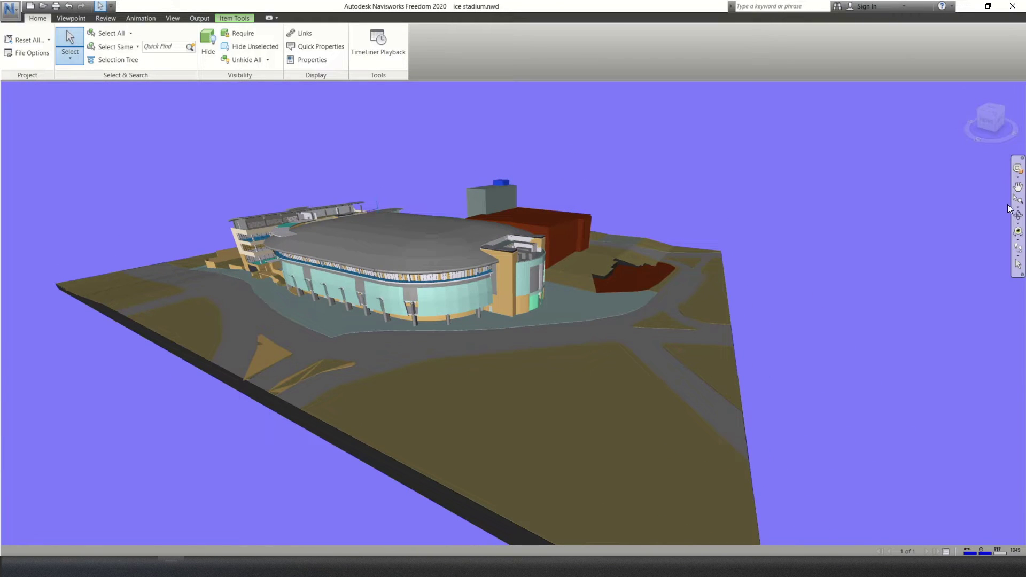
left_click(1016, 204)
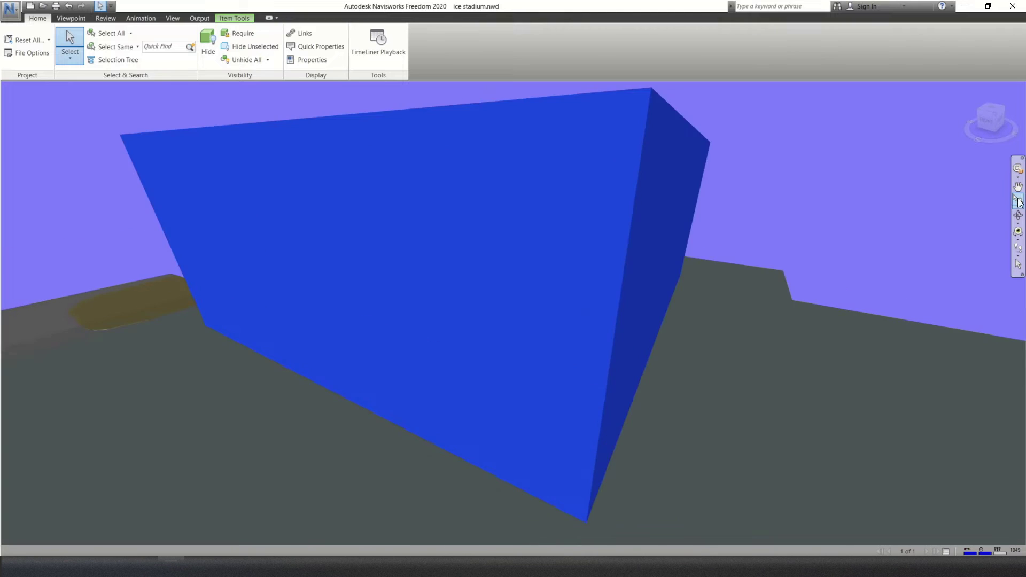
Step: Orbit, zoom and pan around the model to examine the paved plaza side and the stadium roof
left_click_drag(554, 244, 287, 315)
middle_click_drag(286, 315, 289, 283, "shift")
scroll(269, 318, "up", 3)
scroll(484, 325, "up", 2)
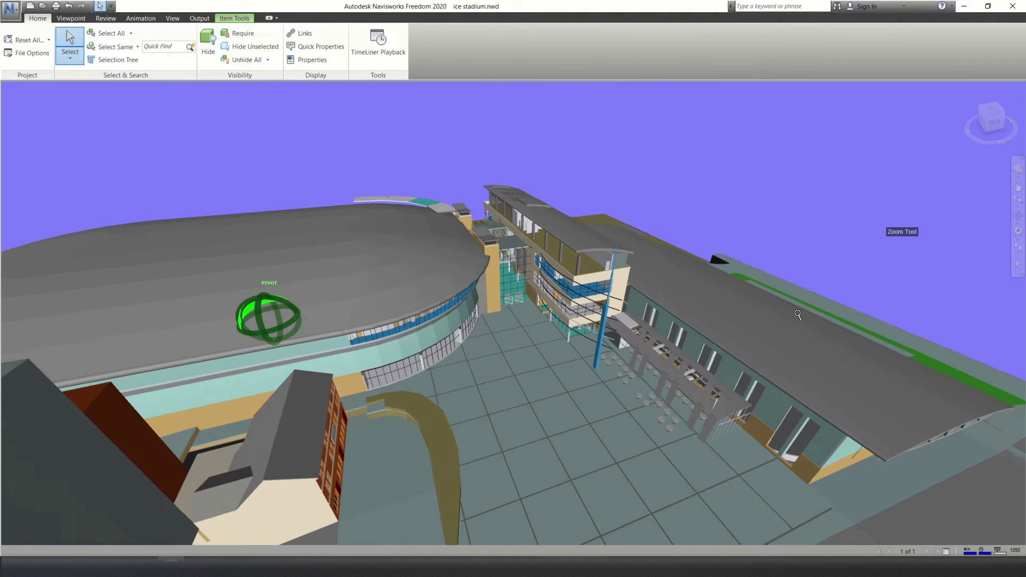
middle_click_drag(796, 313, 758, 213)
left_click(1013, 189)
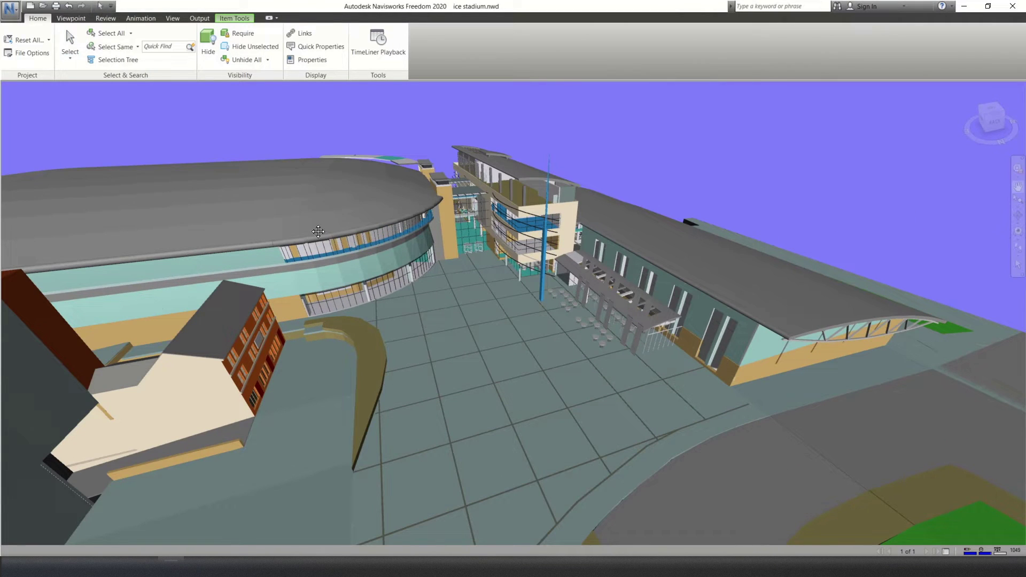
left_click_drag(317, 230, 716, 233)
middle_click_drag(454, 225, 817, 225, "shift")
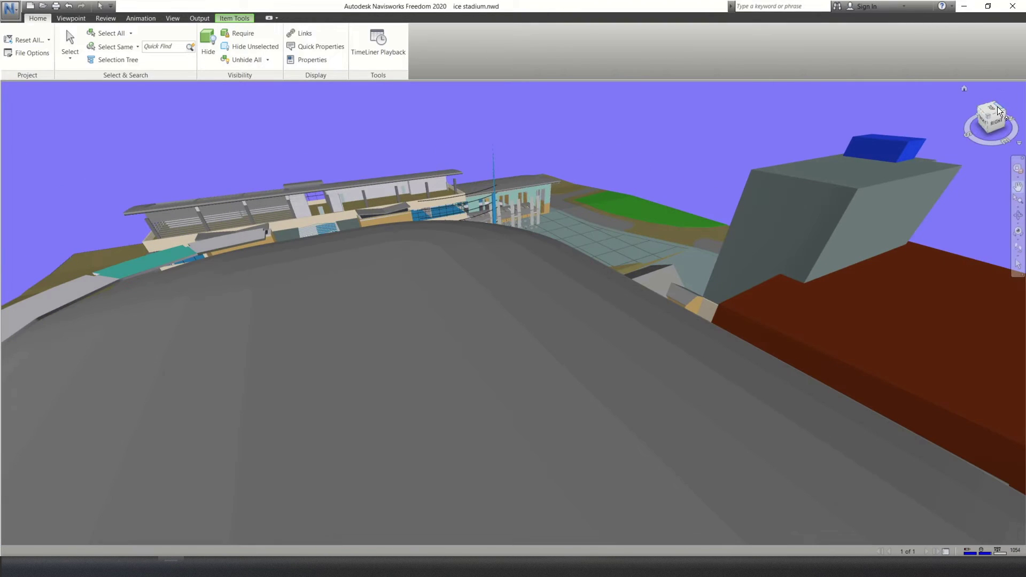
Step: Switch to a corner view of the selected tower block, clear the selection and bring the whole model into view
left_click(986, 124)
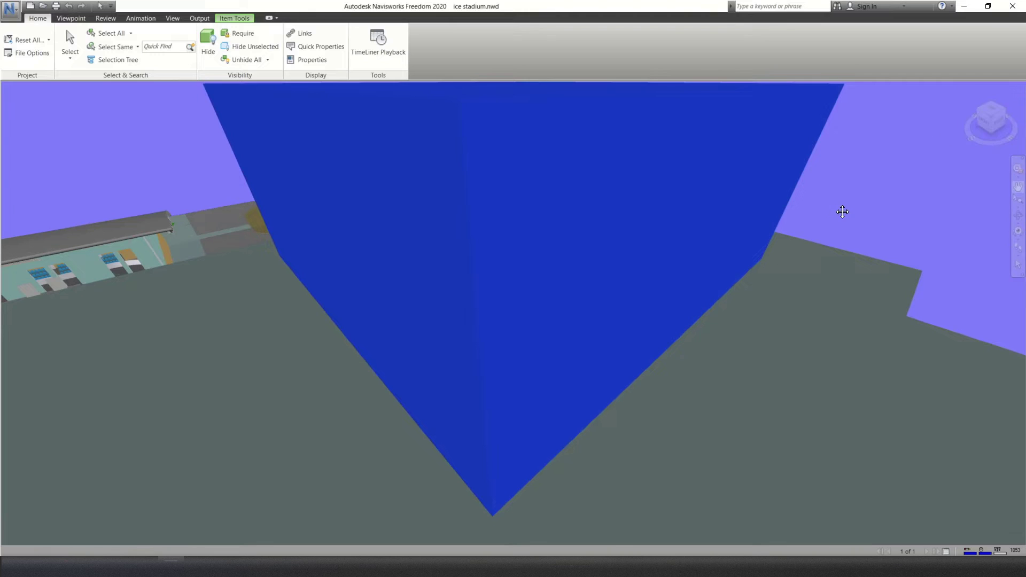
left_click(1000, 208)
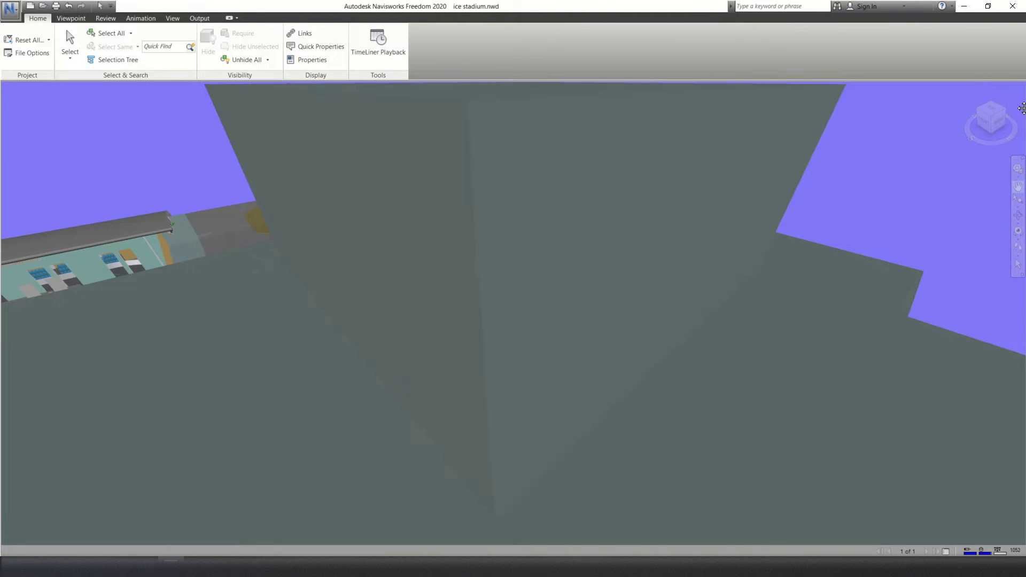
left_click(981, 136)
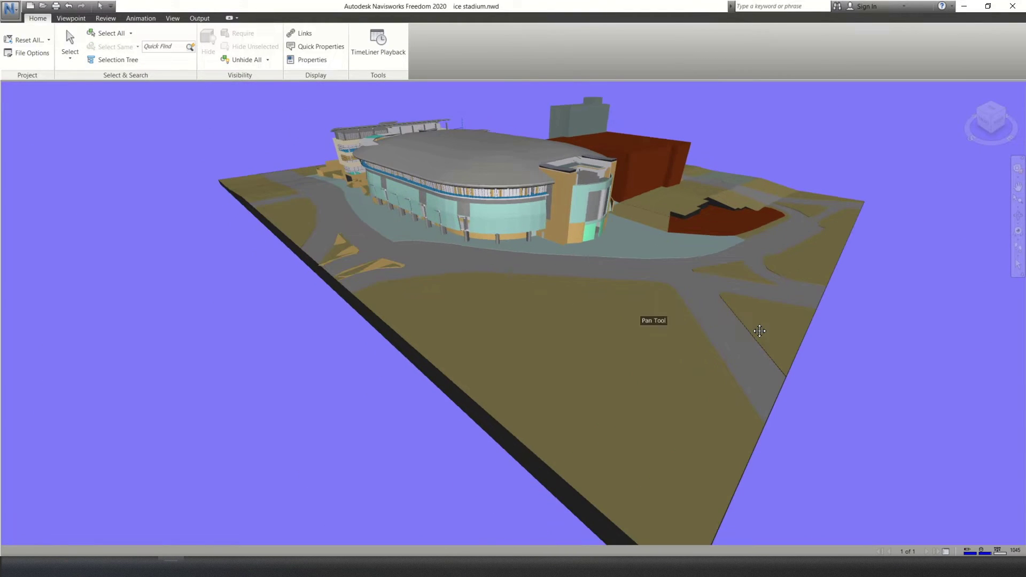
Step: Turn the model with the ViewCube to face the office block and adjust the zoom to examine the whole site
left_click(981, 115)
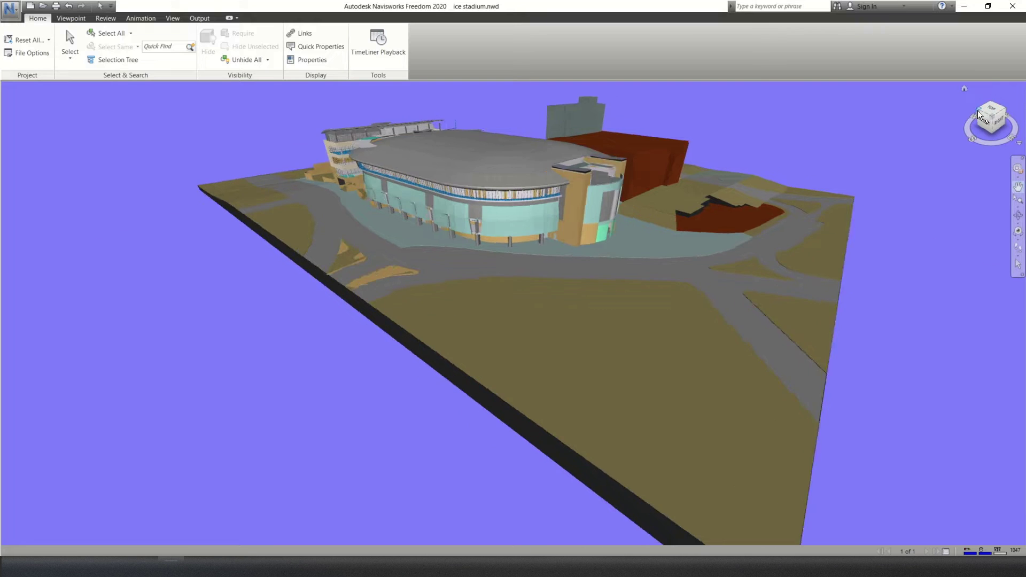
scroll(753, 261, "up", 3)
middle_click_drag(753, 261, 635, 231)
scroll(459, 225, "down", 3)
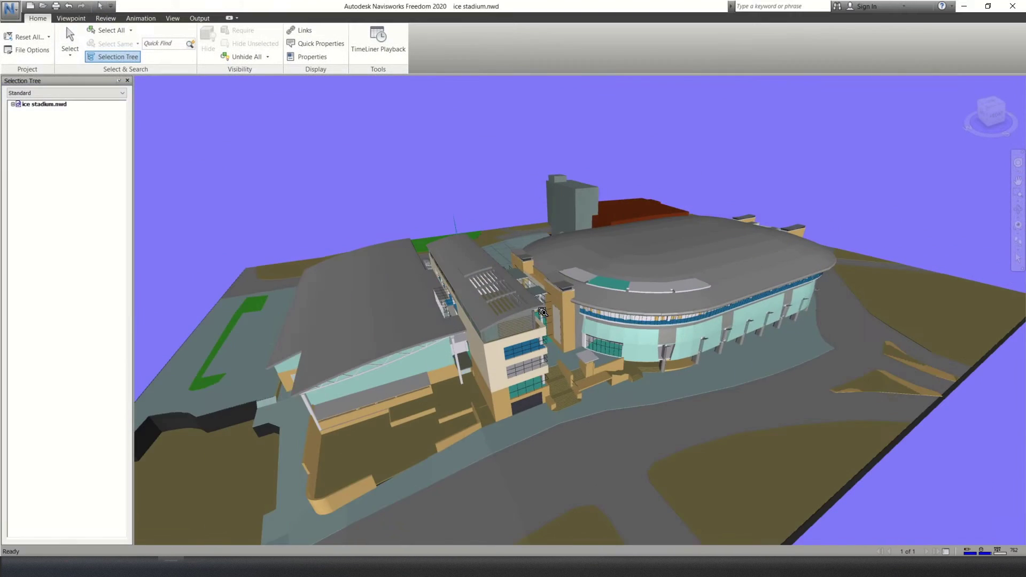
scroll(577, 370, "up", 2)
scroll(577, 369, "up", 4)
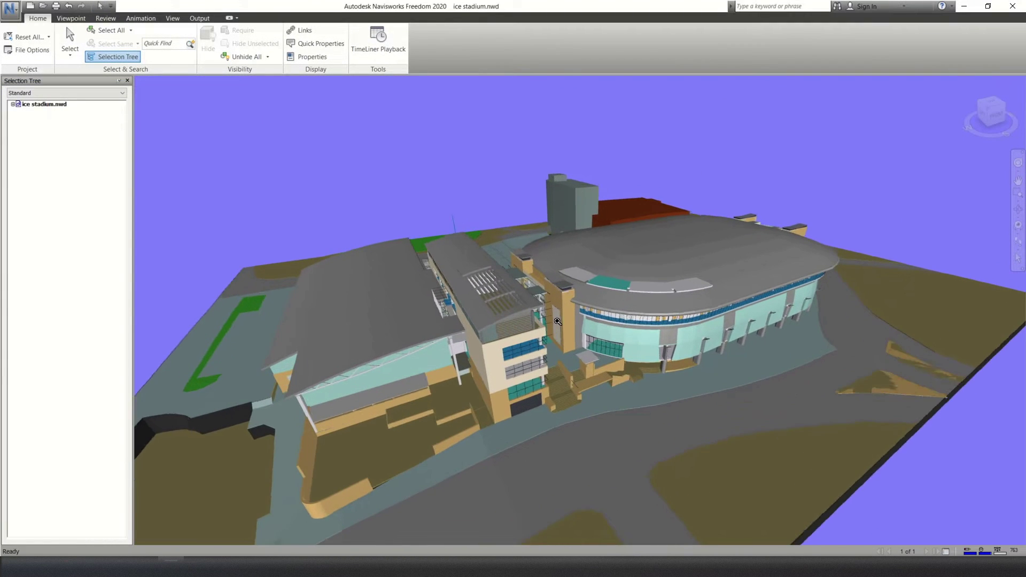
scroll(610, 342, "down", 1)
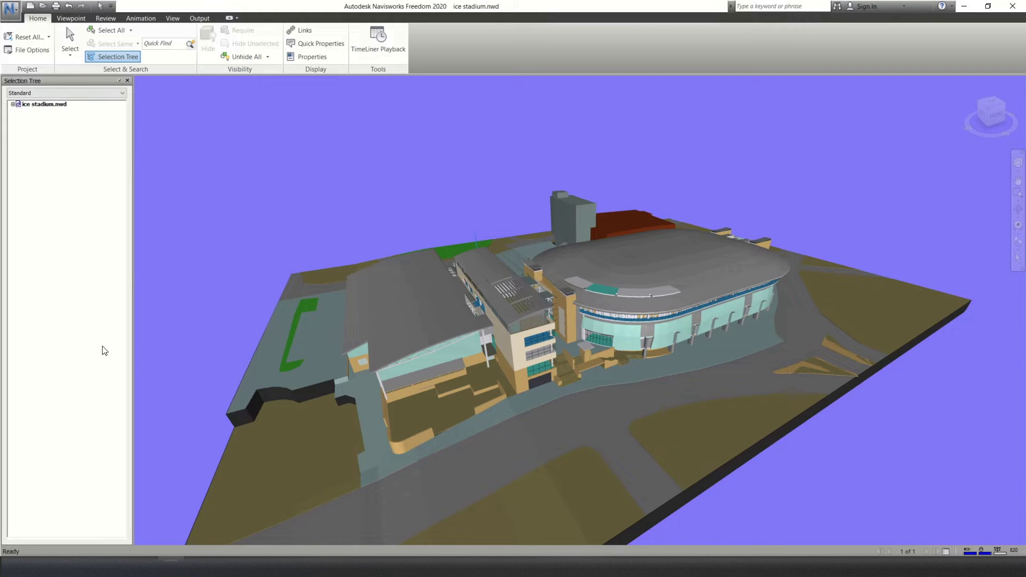
Step: Close and reopen the Selection Tree, and expand the ice stadium.nwd model to list its levels
left_click(120, 54)
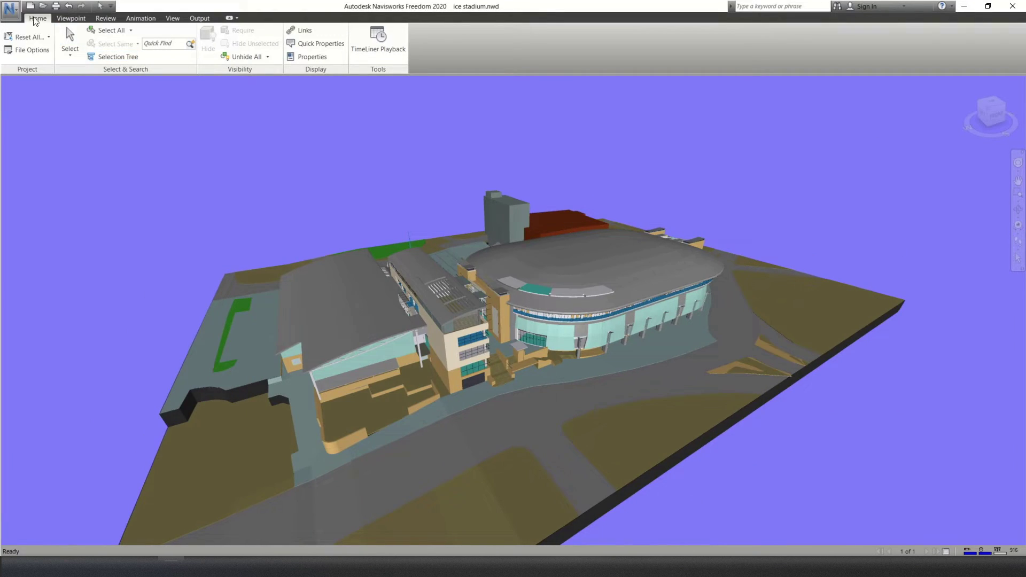
left_click(118, 57)
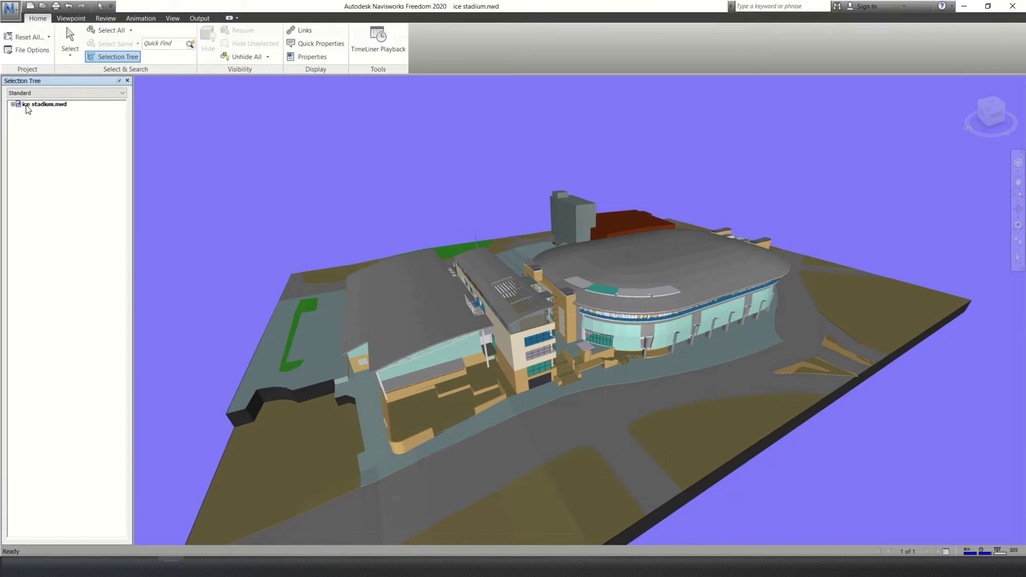
left_click(13, 105)
Step: Highlight LEVEL 1, LEVEL4, un-named story -1, un-named story 7, LEVEL 5 and BOX CEILING LEVEL in turn to examine their parts
left_click(39, 119)
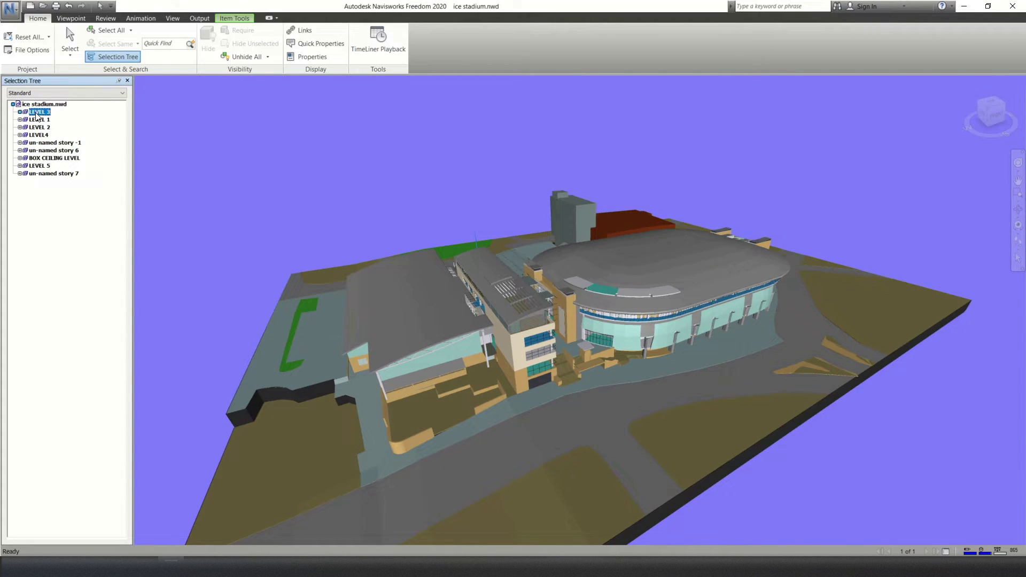
left_click(40, 134)
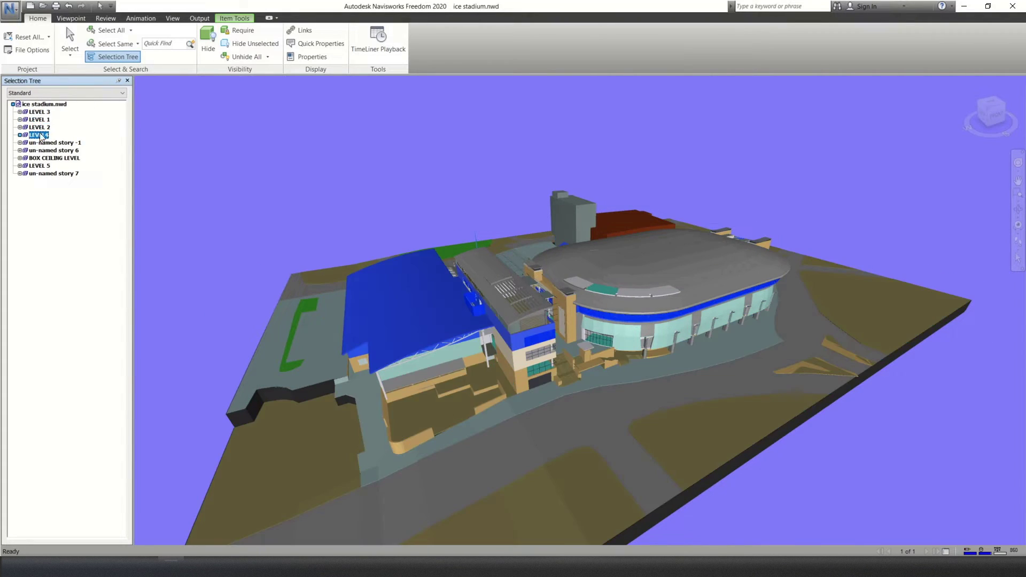
left_click(40, 142)
left_click(39, 158)
left_click(42, 174)
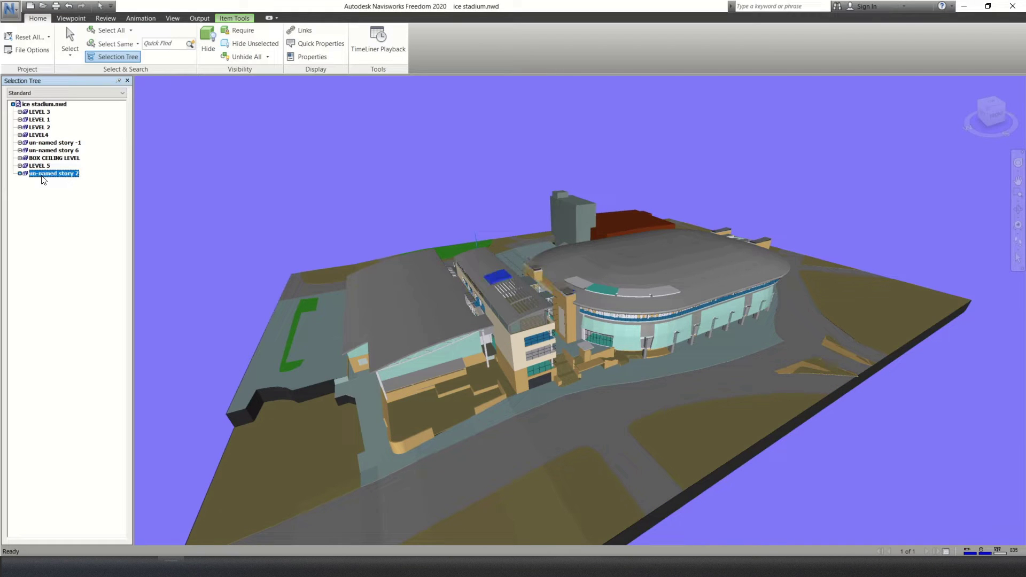
left_click(41, 166)
left_click(43, 158)
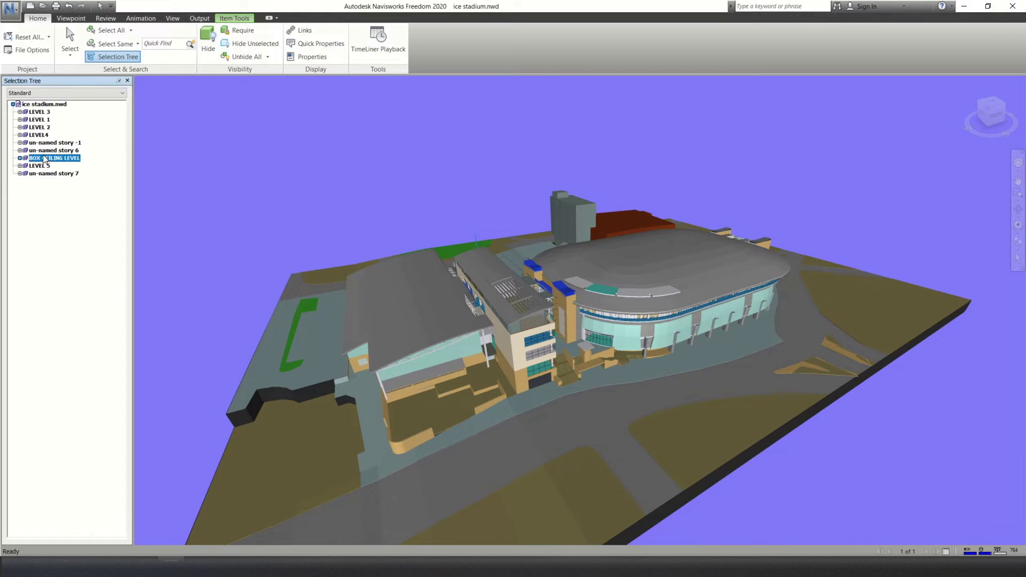
scroll(529, 235, "down", 1)
scroll(488, 220, "up", 1)
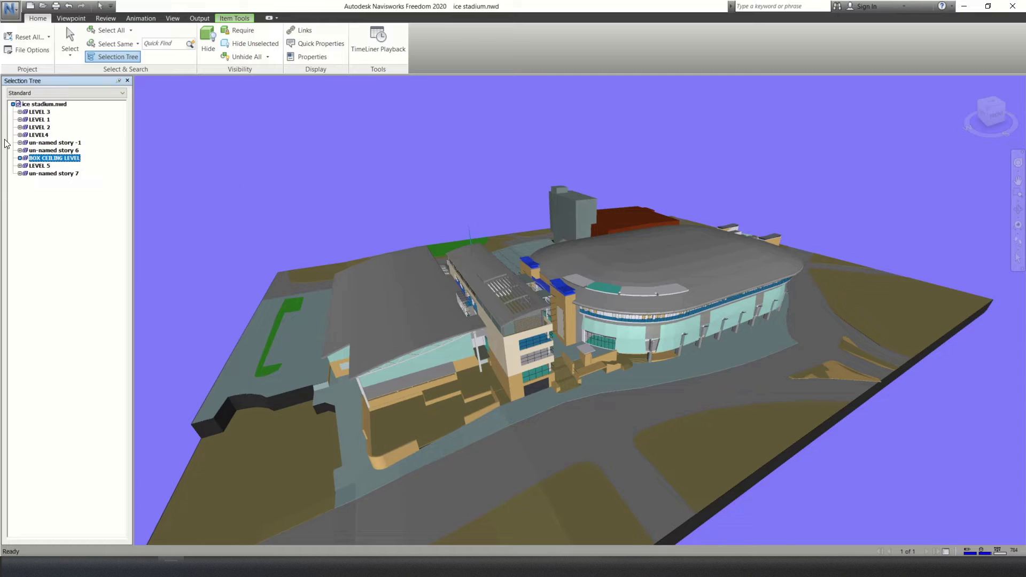
Step: Expand LEVEL 2, highlight its 3DWALLS, redundant bar, 3Dcolumns and ArchiCAD Layer items one by one, and collapse the level again
left_click(33, 128)
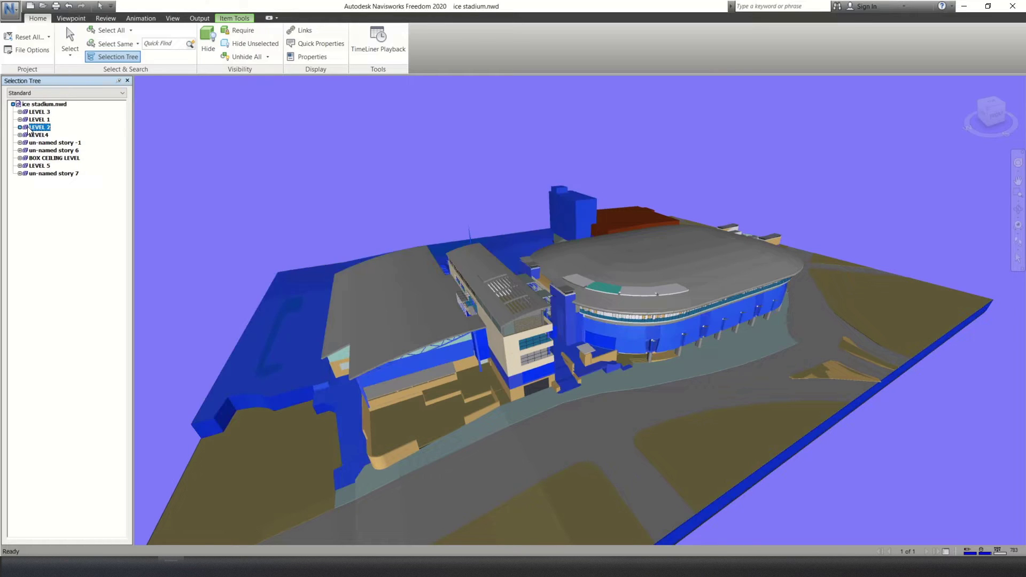
left_click(20, 127)
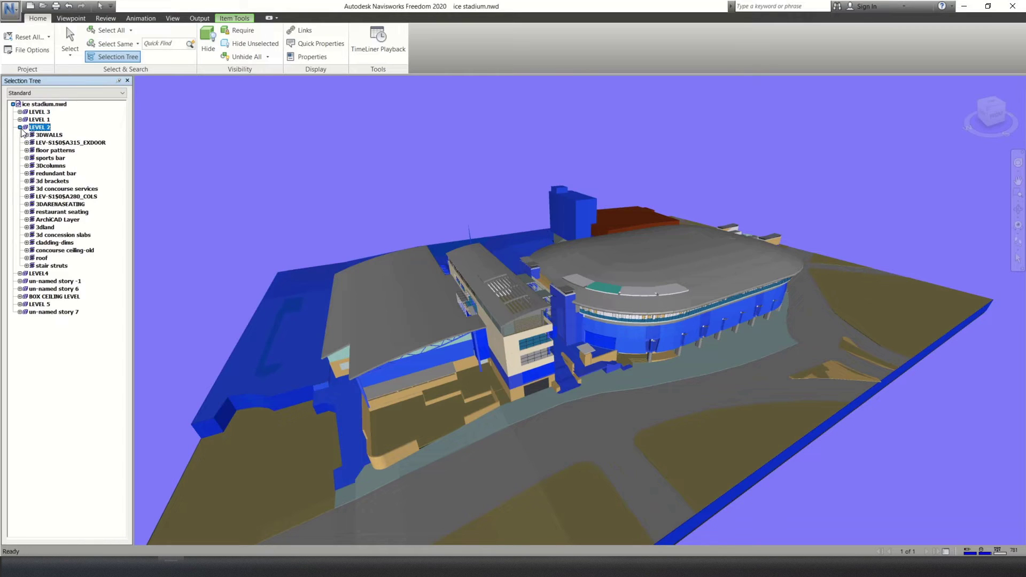
left_click(53, 136)
left_click(52, 174)
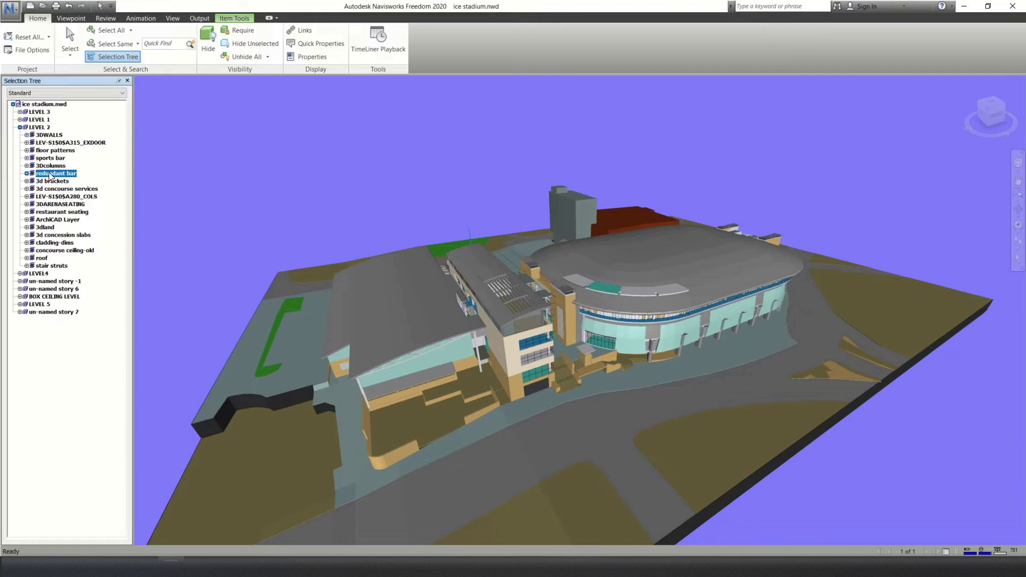
left_click(53, 166)
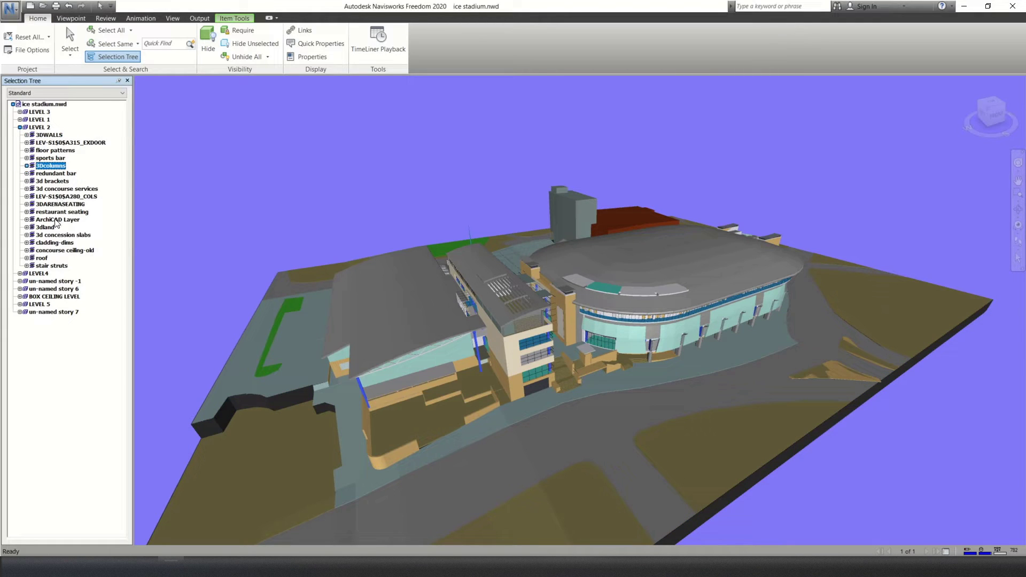
left_click(57, 220)
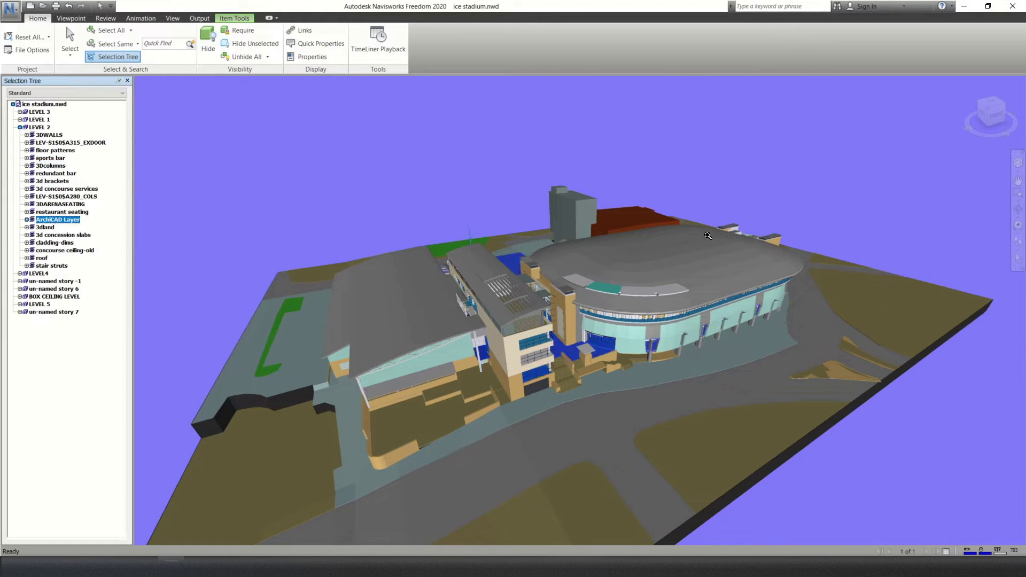
scroll(707, 235, "down", 1)
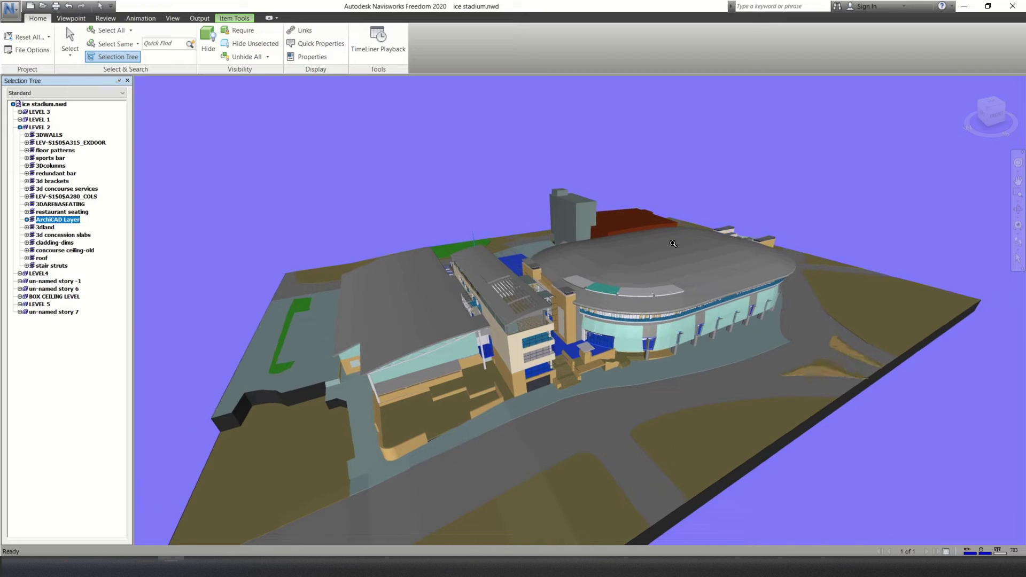
left_click(20, 128)
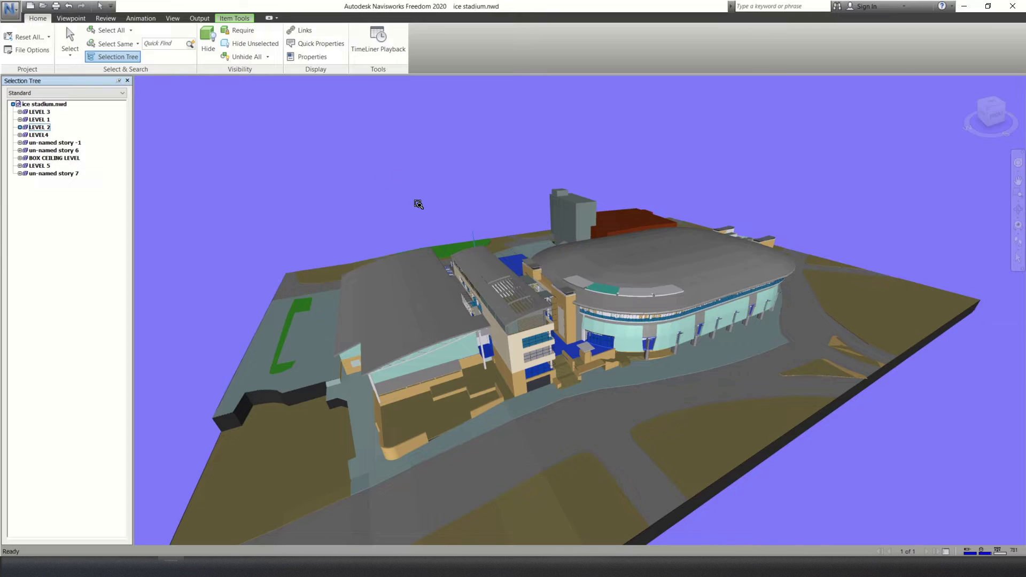
left_click_drag(419, 205, 398, 207)
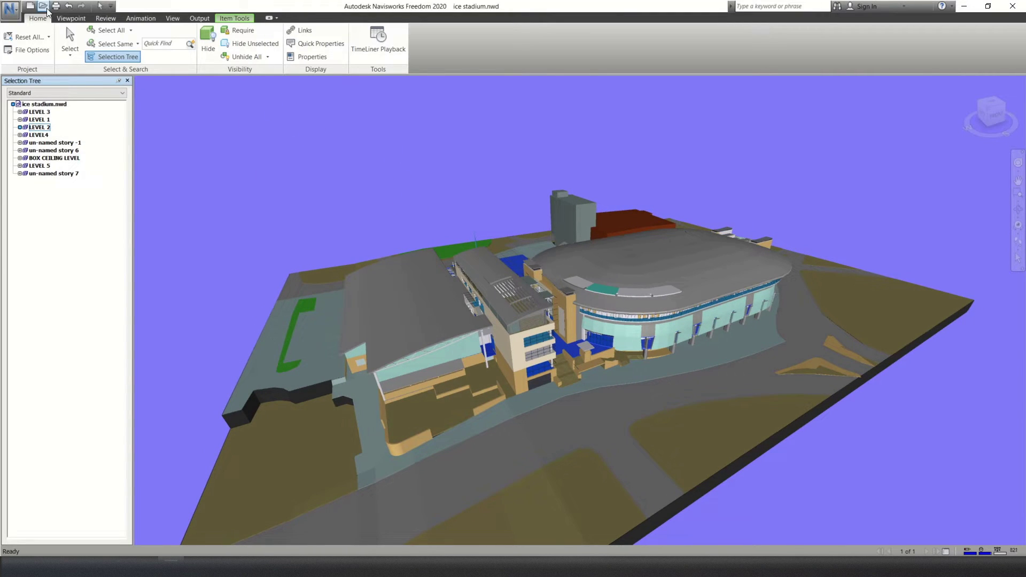
Step: With the Select tool, pick a roof piece of the low hall and the road slab beside the stadium in the model
left_click(70, 34)
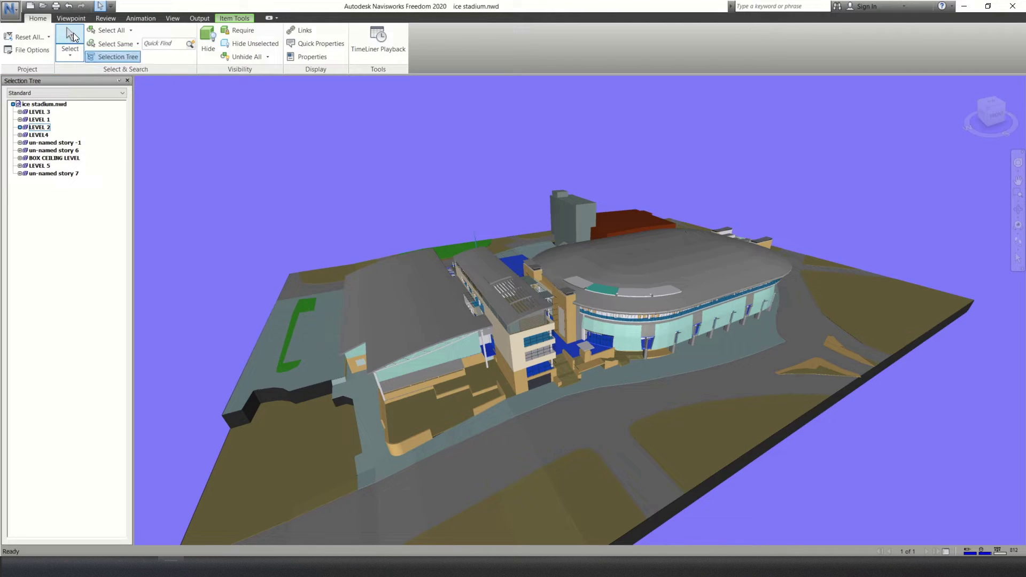
left_click(386, 298)
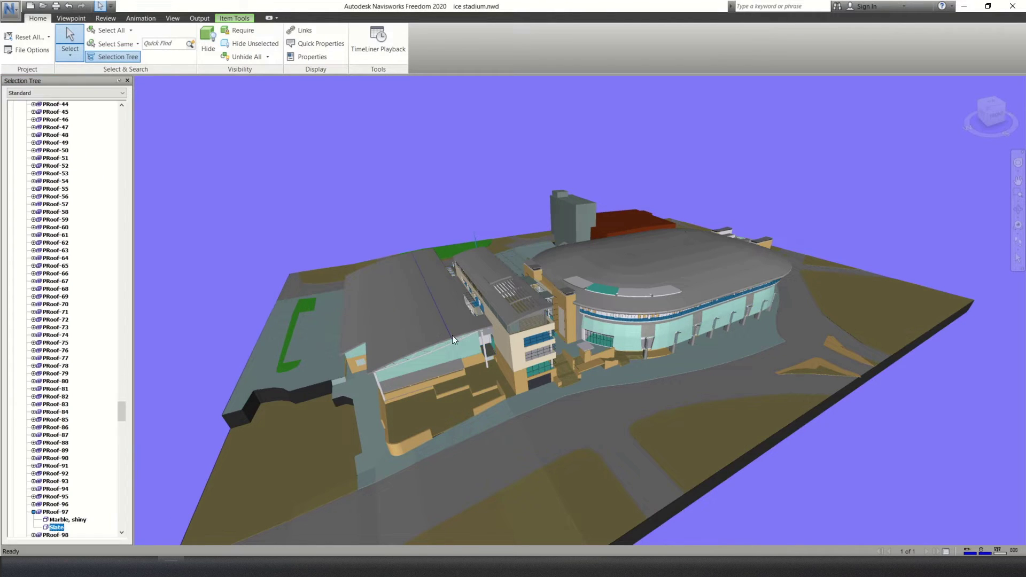
left_click(688, 485)
left_click(749, 383)
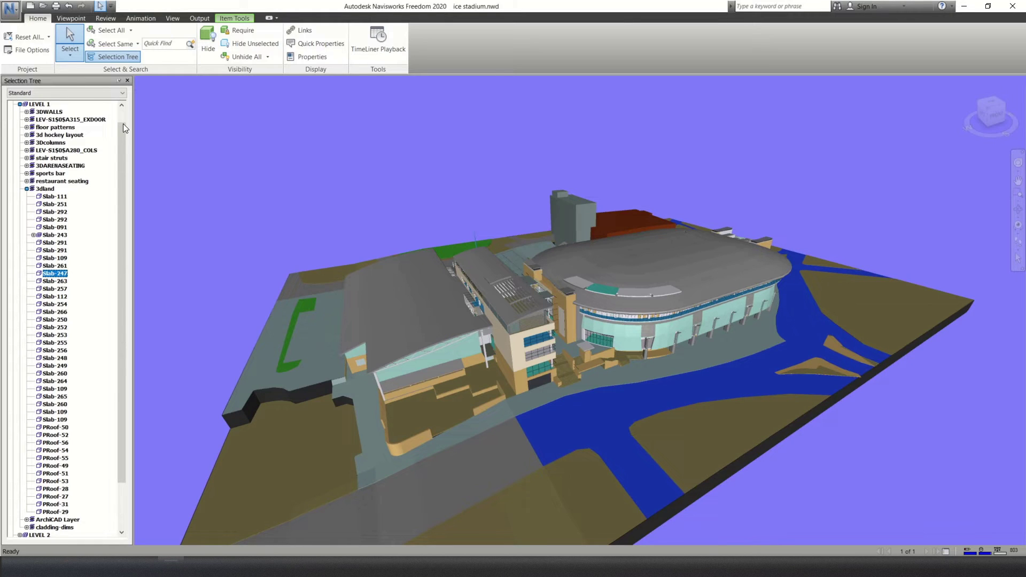
Step: Use Select Box to select the items around the grey tower and the adjoining part of the stadium roof
left_click(73, 56)
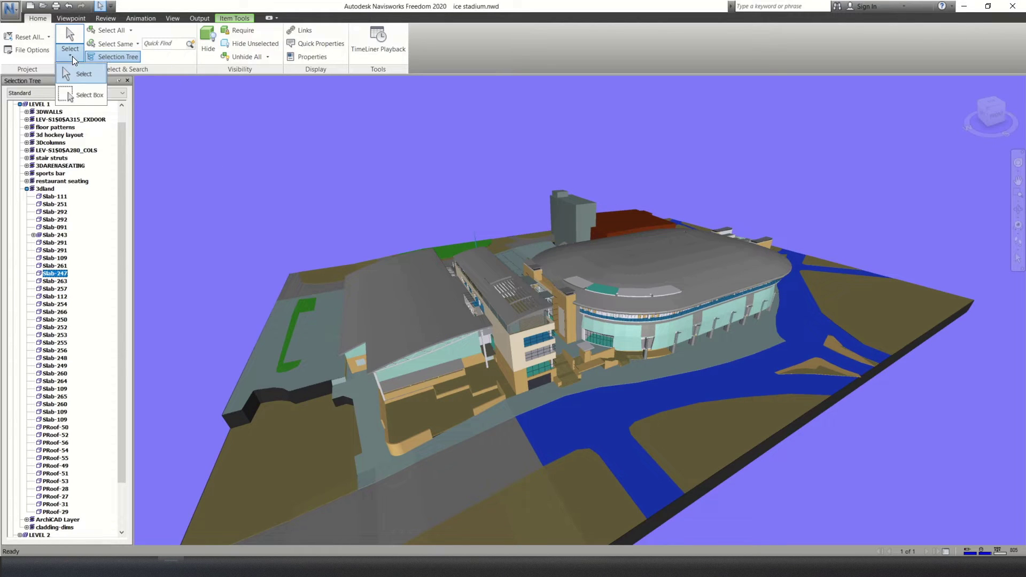
left_click(74, 96)
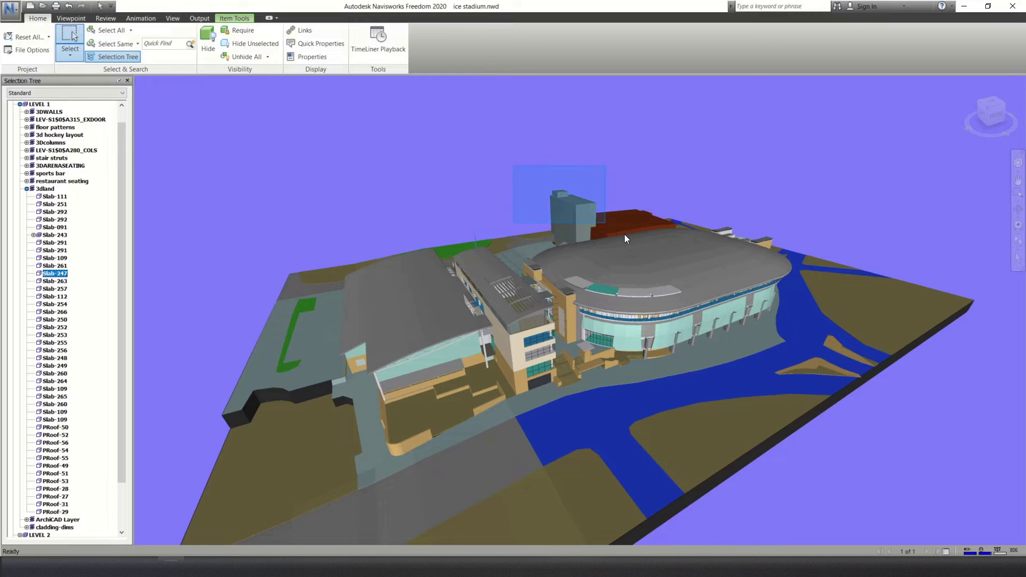
left_click_drag(683, 300, 681, 300)
middle_click_drag(621, 290, 606, 313, "shift")
Step: Switch back to the Select tool and select the cylindrical base of the column beside the stadium's entrance steps
left_click(70, 56)
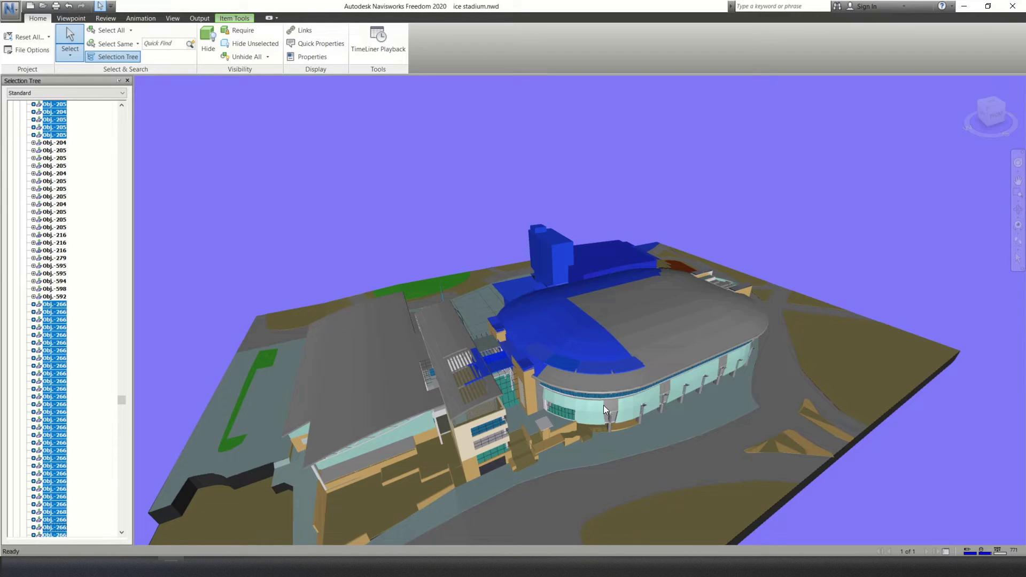
scroll(604, 406, "up", 2)
scroll(603, 437, "up", 1)
middle_click_drag(603, 437, 559, 372)
scroll(635, 367, "up", 3)
scroll(559, 372, "up", 8)
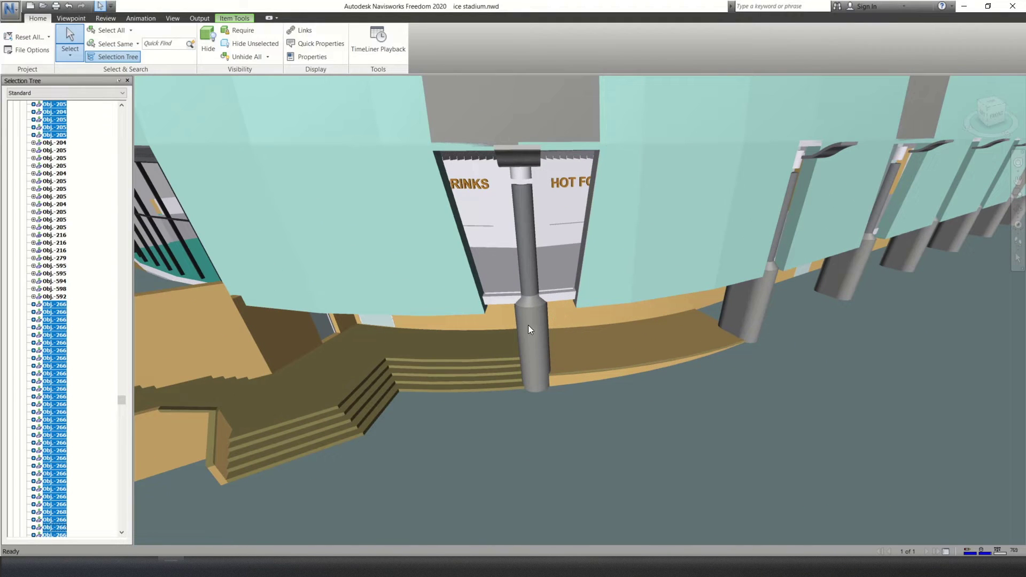
left_click(527, 328)
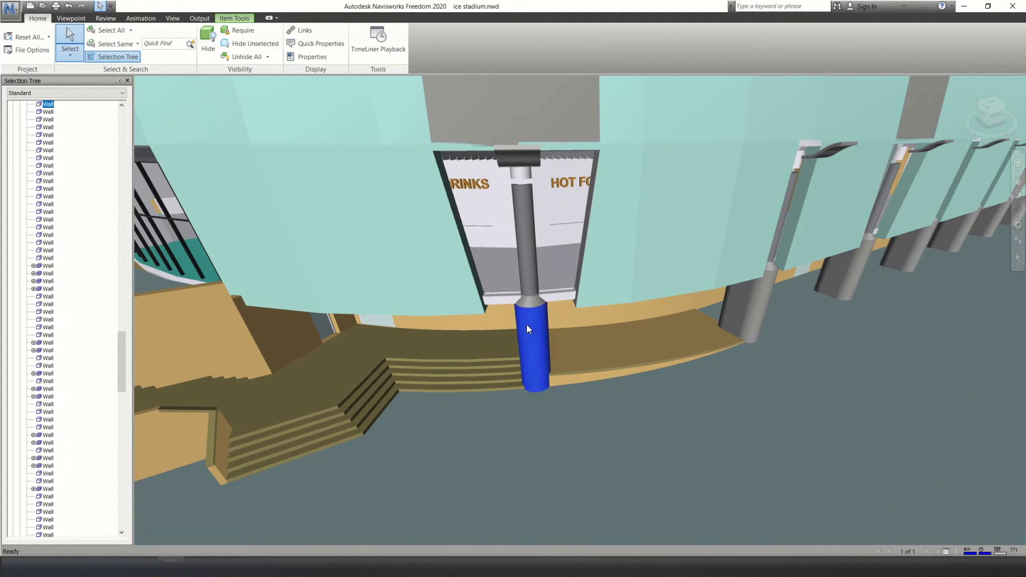
Step: Extend the column base selection to all items of the same type and inspect them in the model and the tree
left_click(116, 42)
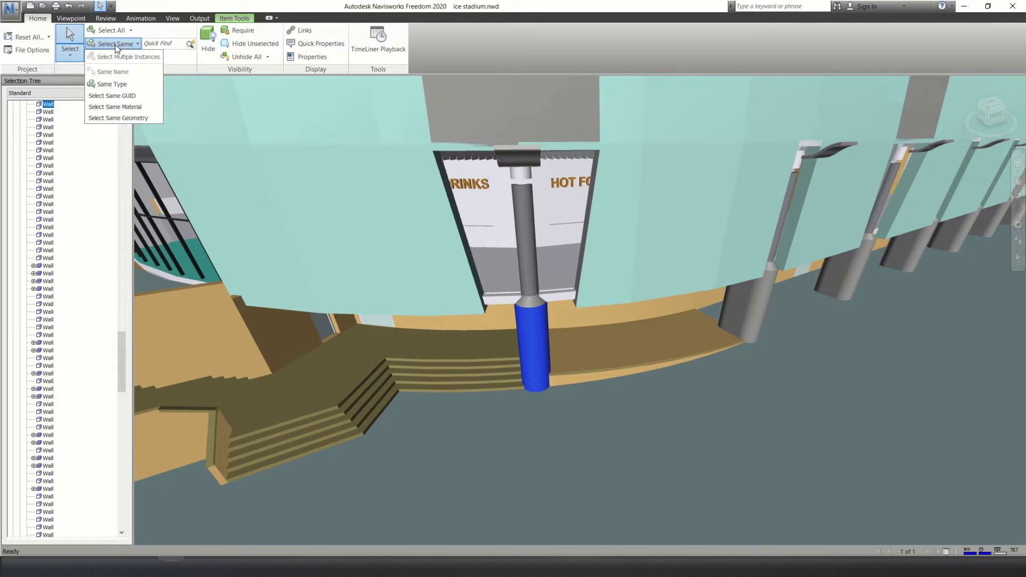
left_click(127, 84)
scroll(601, 270, "down", 5)
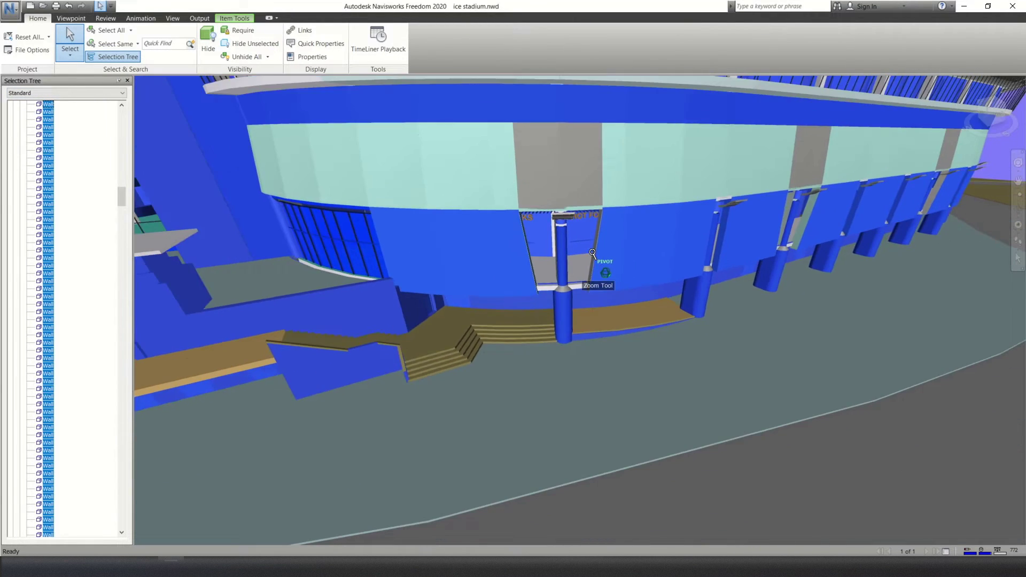
scroll(597, 258, "down", 10)
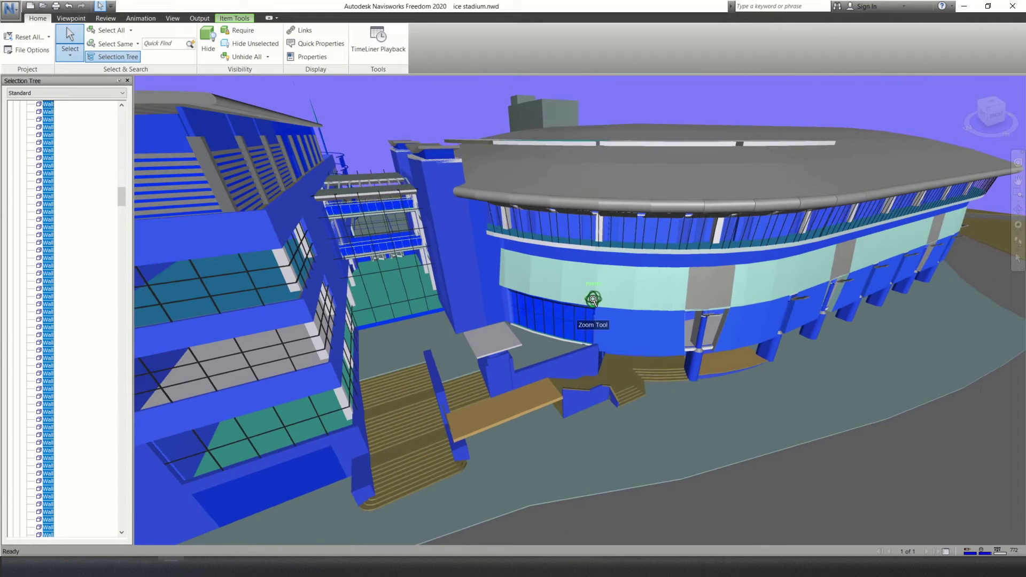
middle_click_drag(670, 339, 476, 365)
left_click_drag(119, 194, 124, 122)
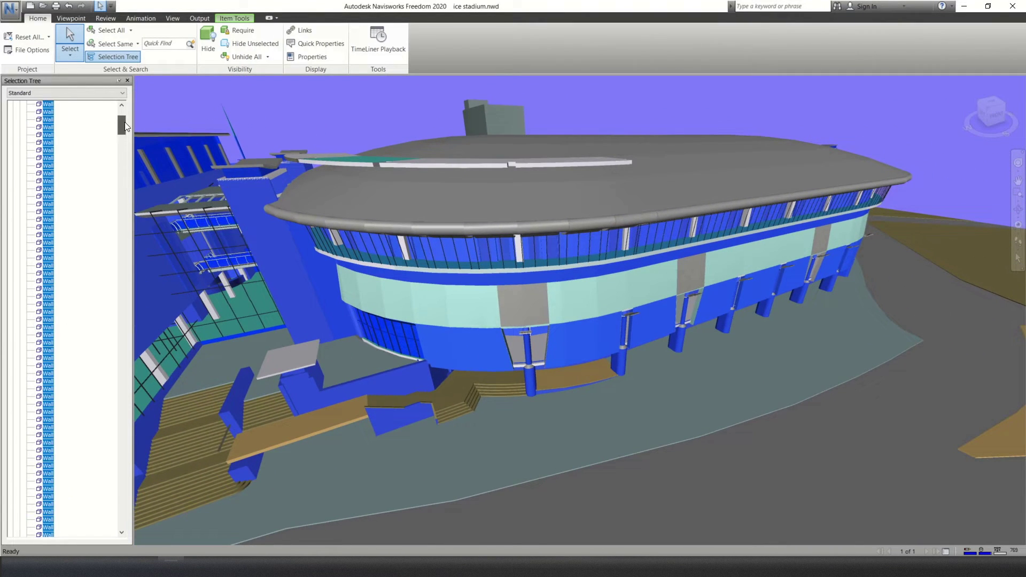
Step: Clear the selection, reselect the column base by the steps, and select every item with the same geometry along the facade
left_click(924, 187)
left_click(531, 378)
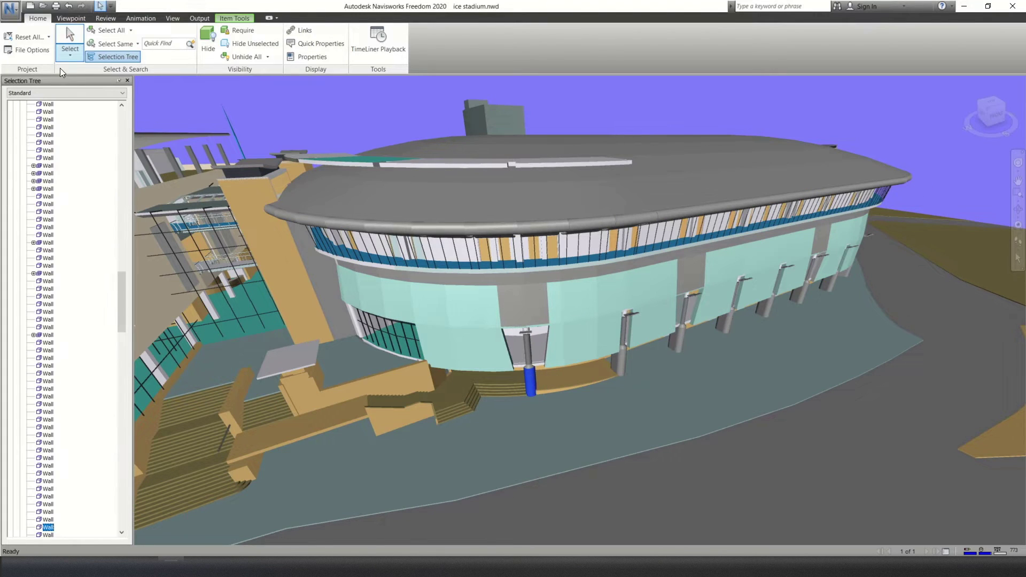
left_click(134, 44)
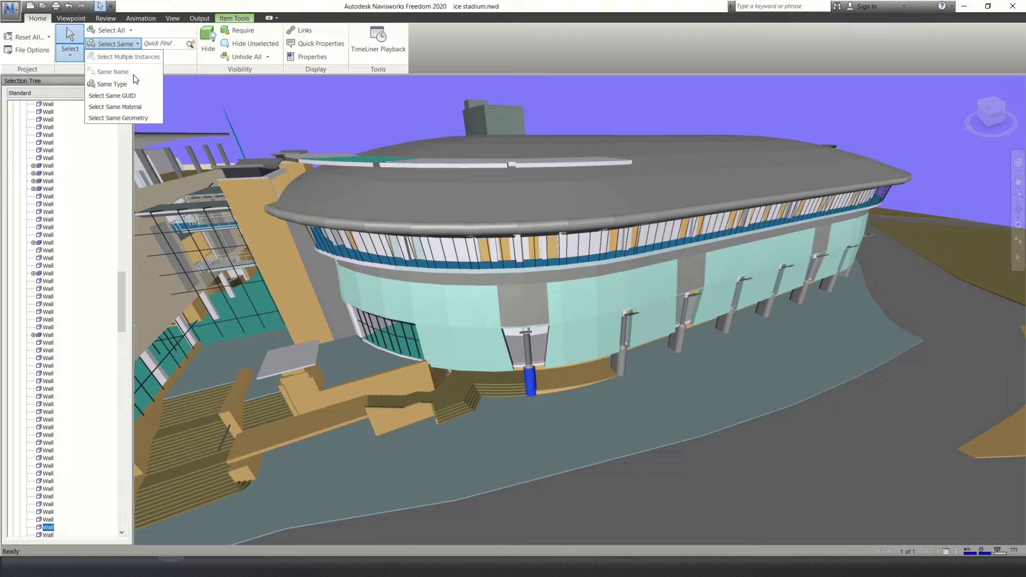
left_click(147, 119)
scroll(620, 316, "up", 5)
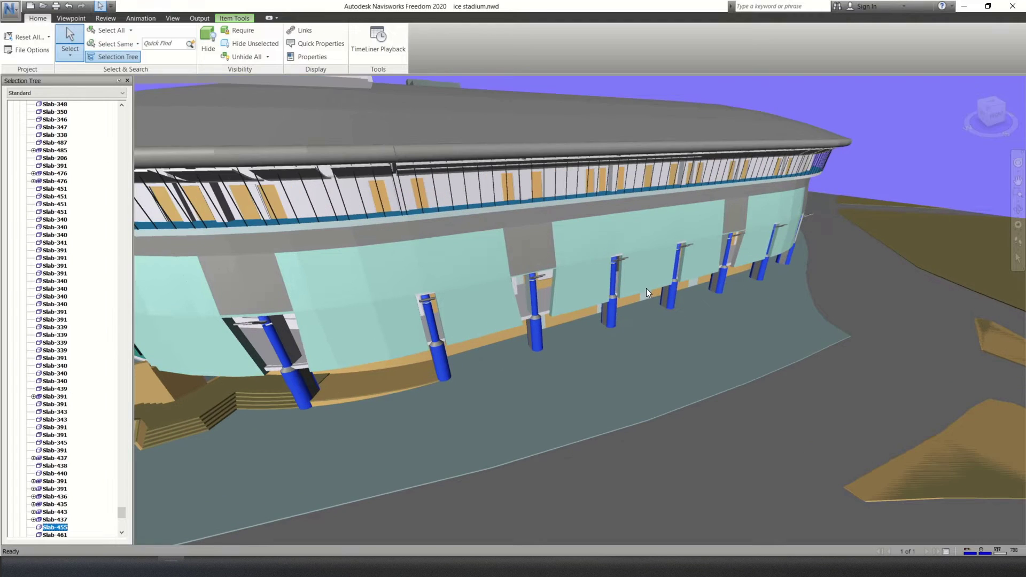
middle_click_drag(660, 252, 484, 247, "shift")
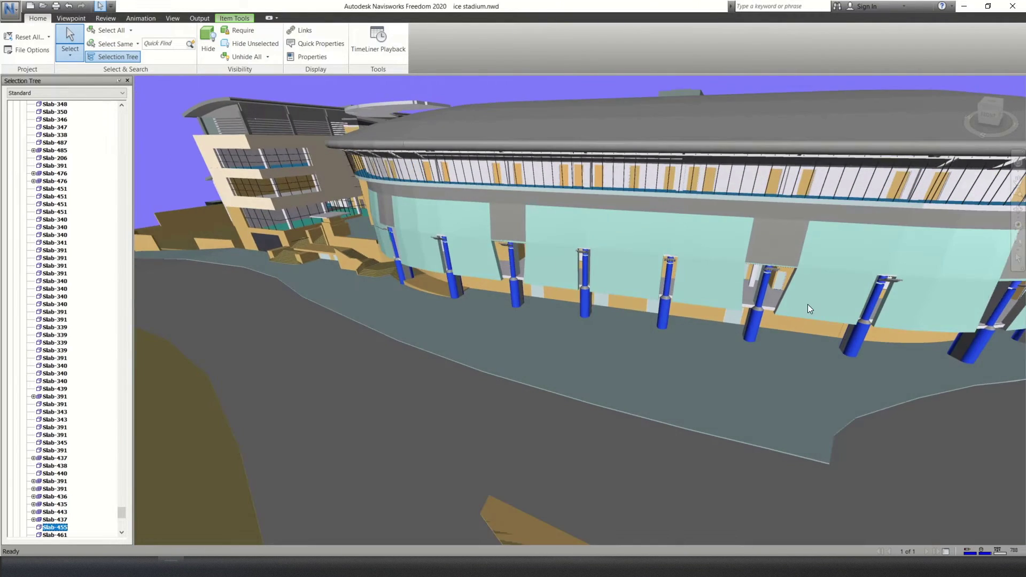
Step: Select all items in the stadium model, and clear the selection with Select None
middle_click_drag(709, 302, 428, 302)
middle_click_drag(711, 303, 529, 310)
middle_click_drag(598, 294, 521, 290, "shift")
middle_click_drag(584, 339, 809, 343)
scroll(530, 330, "down", 3)
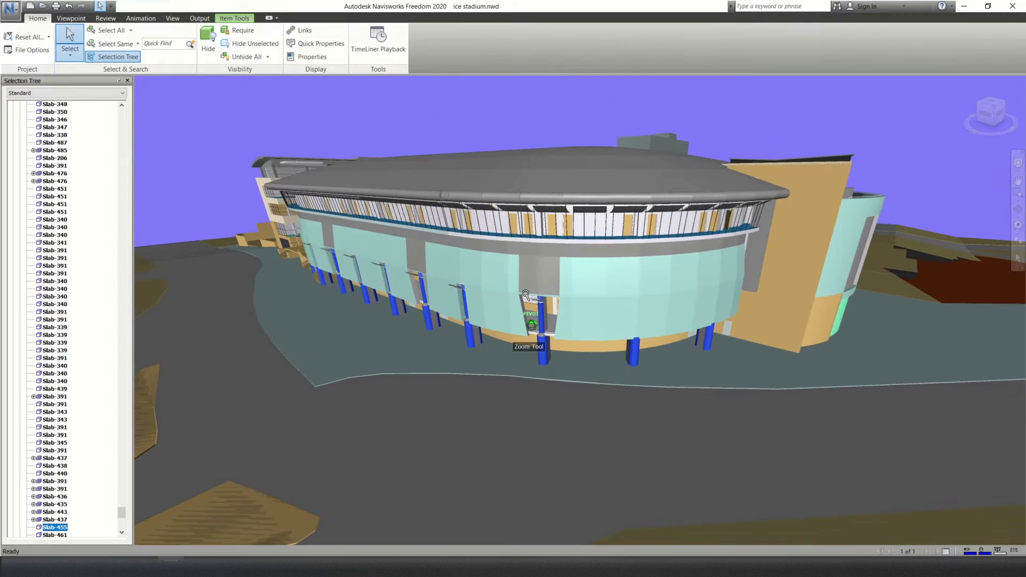
middle_click_drag(528, 327, 520, 396)
left_click(118, 33)
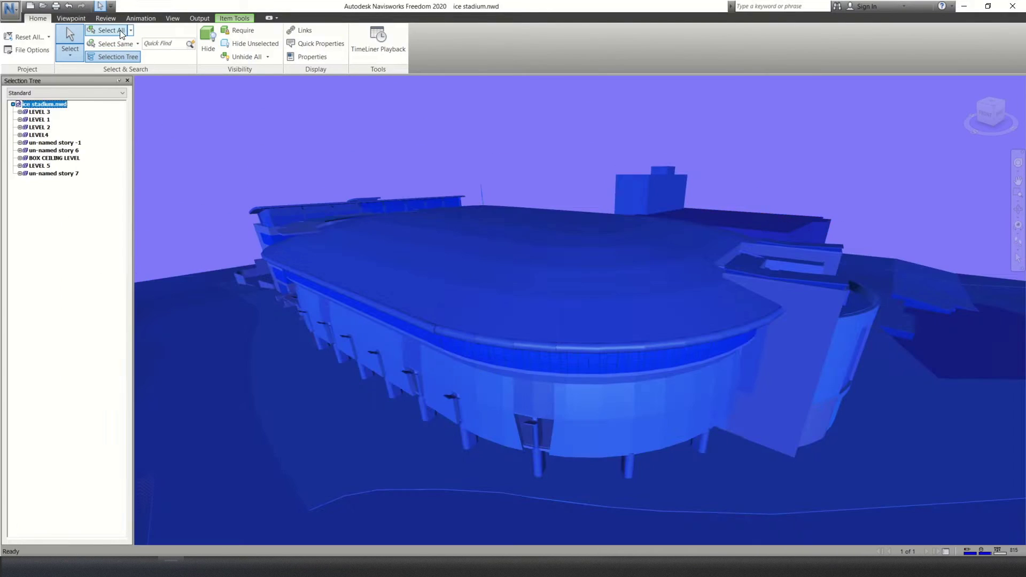
left_click(130, 33)
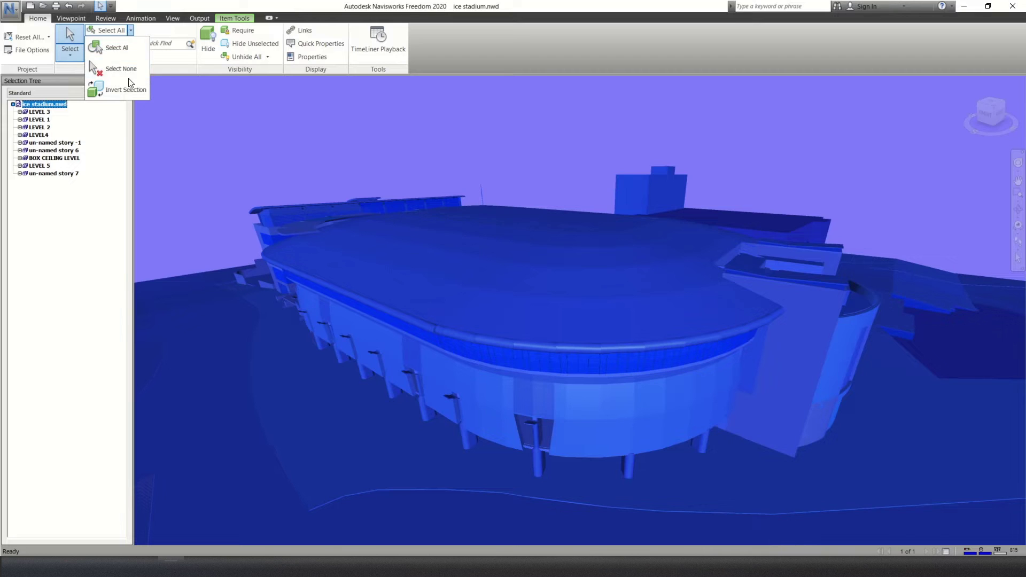
left_click(114, 69)
Step: Invert the empty selection to pick the whole model, try Select All again, and deselect everything
left_click(138, 31)
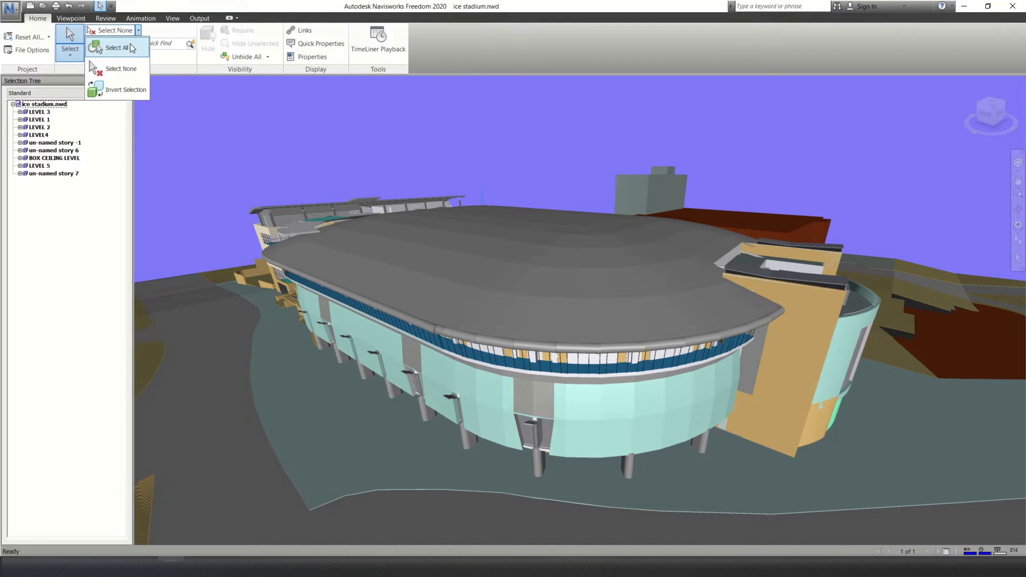
left_click(118, 92)
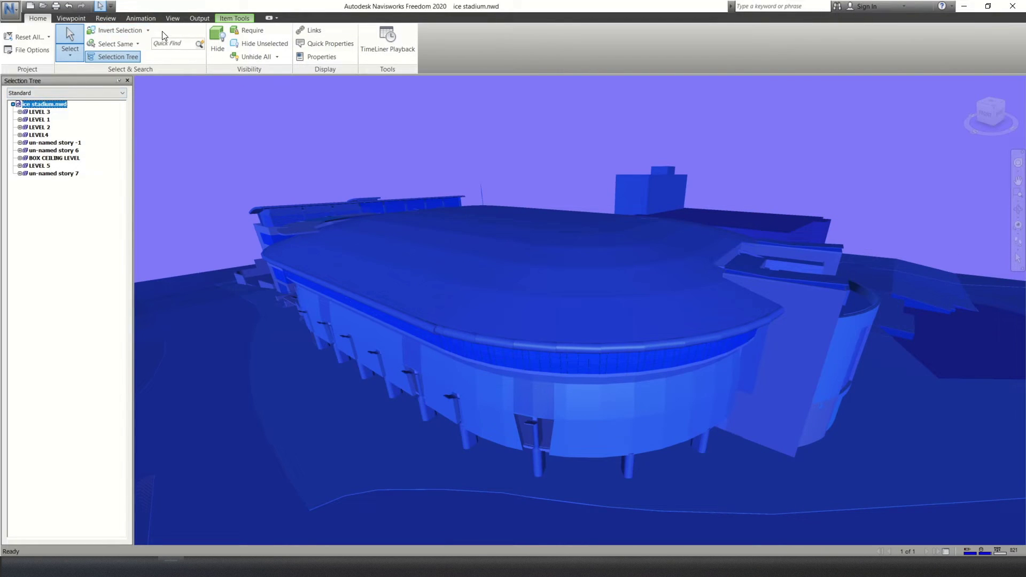
left_click(148, 31)
left_click(127, 43)
left_click(359, 152)
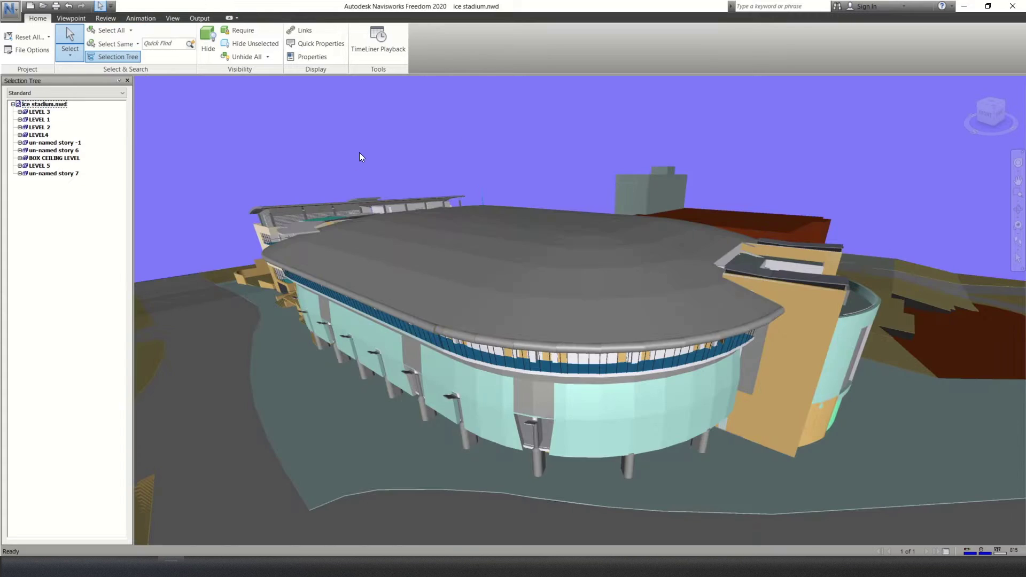
Step: Select a KALZIP panel on the stadium roof and extend the selection to all items with the same name
scroll(358, 154, "down", 5)
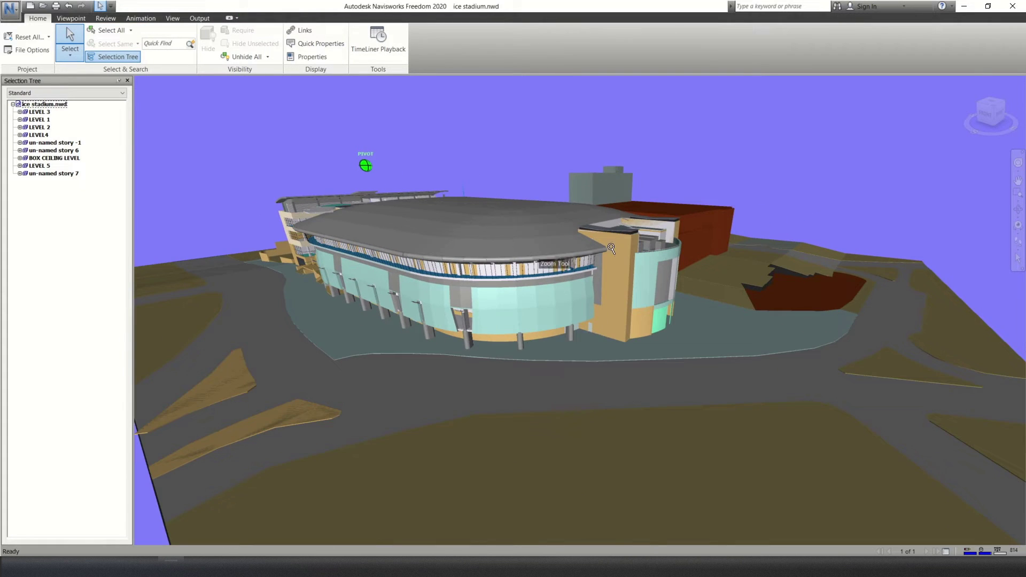
scroll(458, 275, "up", 6)
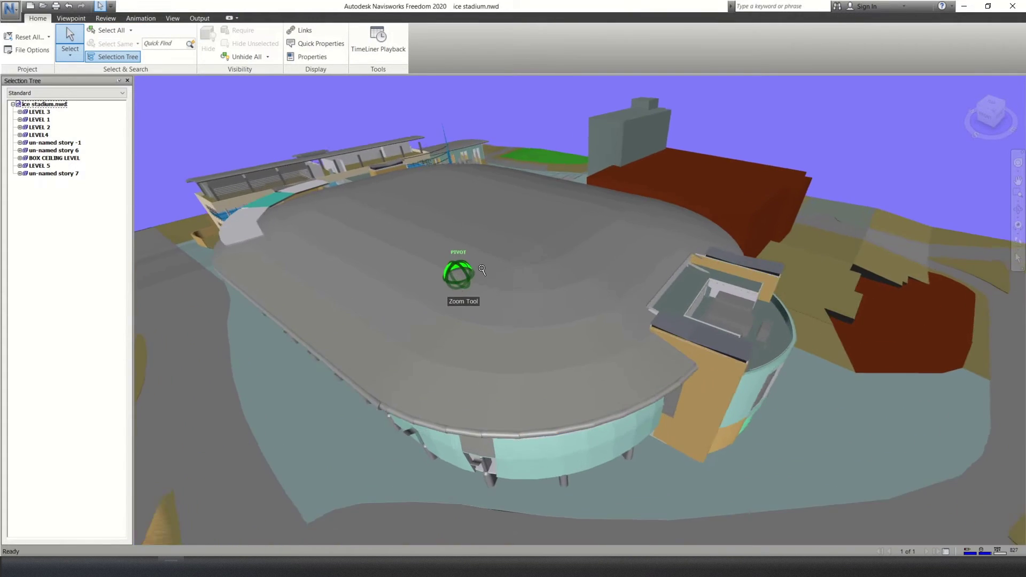
left_click(477, 267)
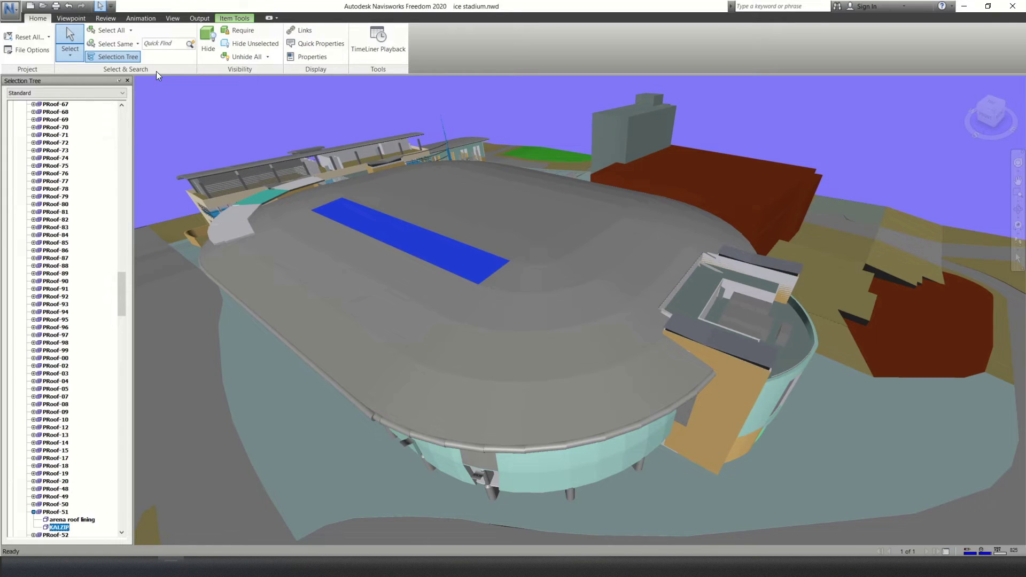
left_click(137, 45)
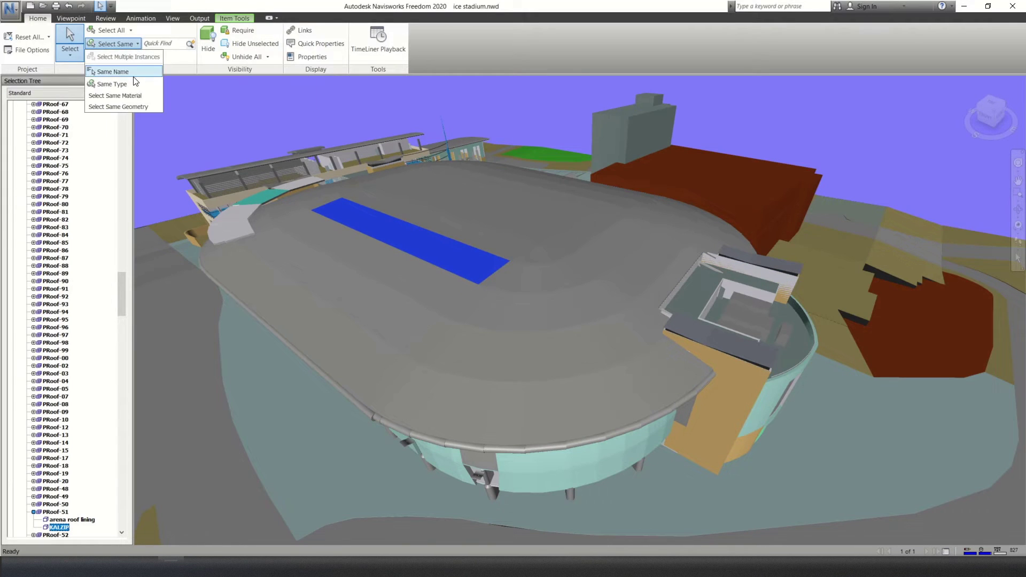
left_click(142, 71)
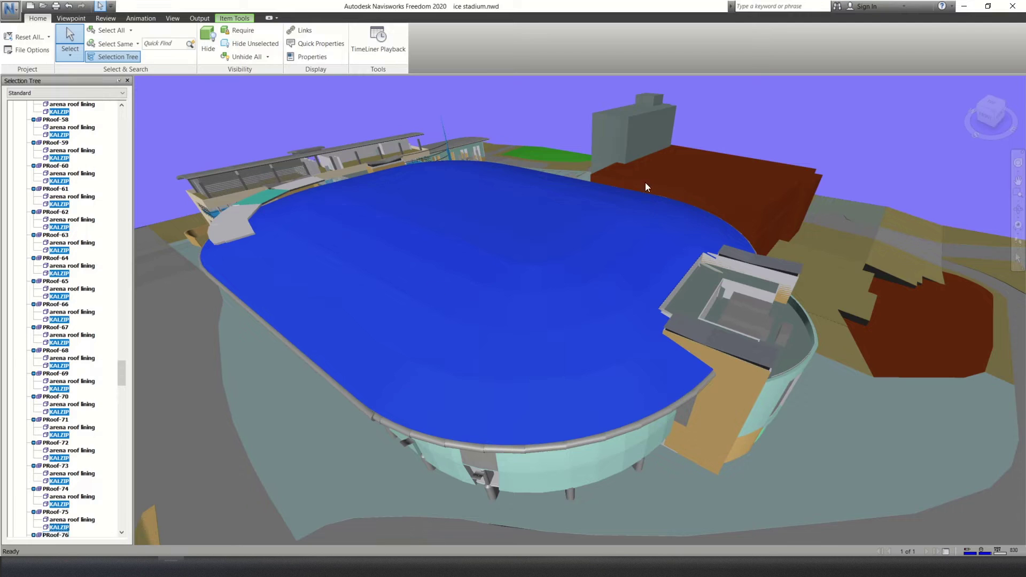
Step: Hide all the selected KALZIP panels of the stadium roof
scroll(569, 284, "down", 3)
middle_click_drag(569, 283, 500, 278, "shift")
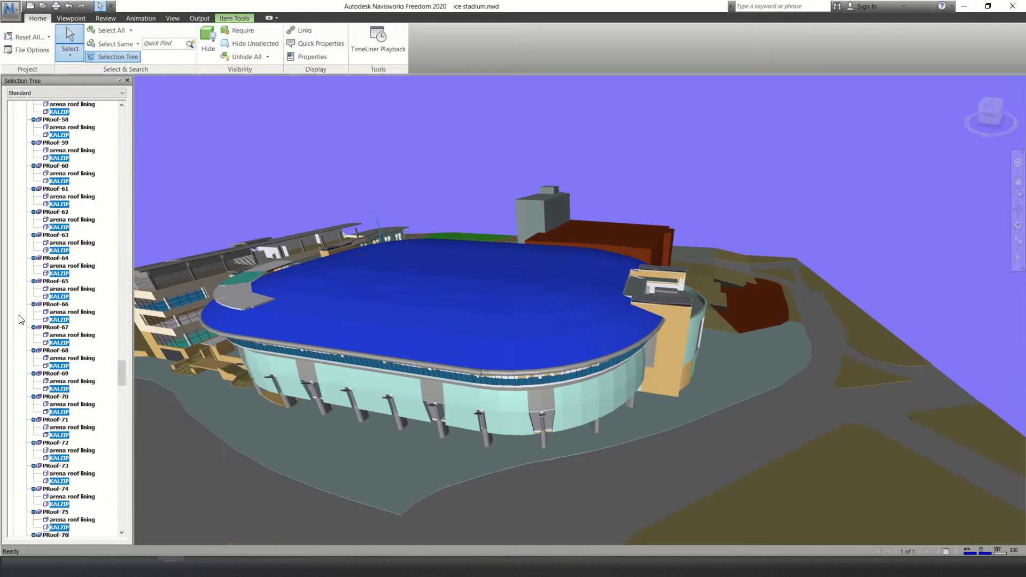
middle_click_drag(379, 321, 484, 285)
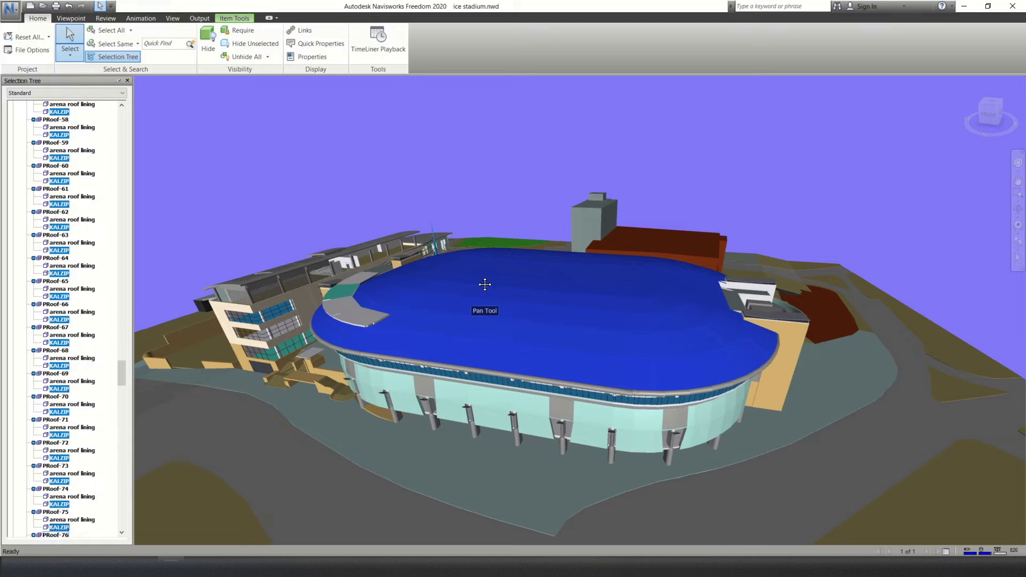
left_click(213, 42)
Step: Select one arena roof lining panel and extend the selection to all items with the same name
middle_click_drag(543, 328, 536, 348)
left_click(535, 347)
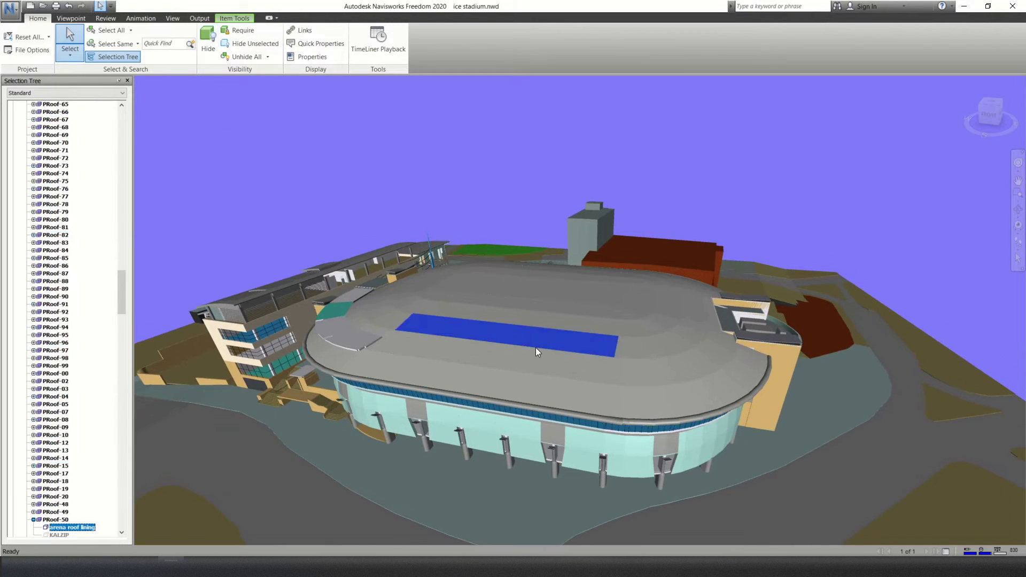
left_click(137, 43)
left_click(120, 73)
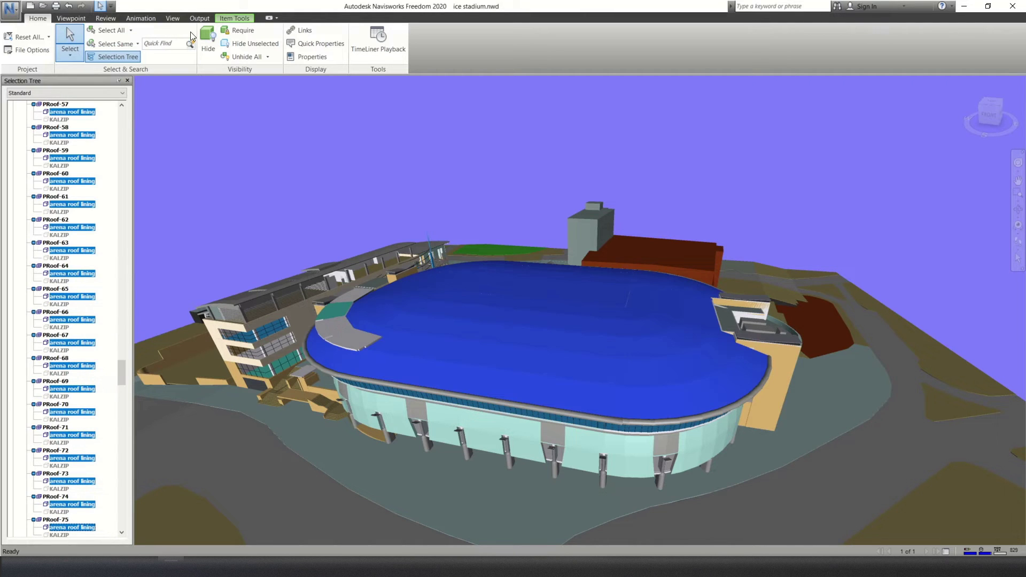
Step: Hide the selected arena roof lining items and inspect the exposed roof trusses and seating
left_click(208, 40)
middle_click_drag(539, 296, 551, 254, "shift")
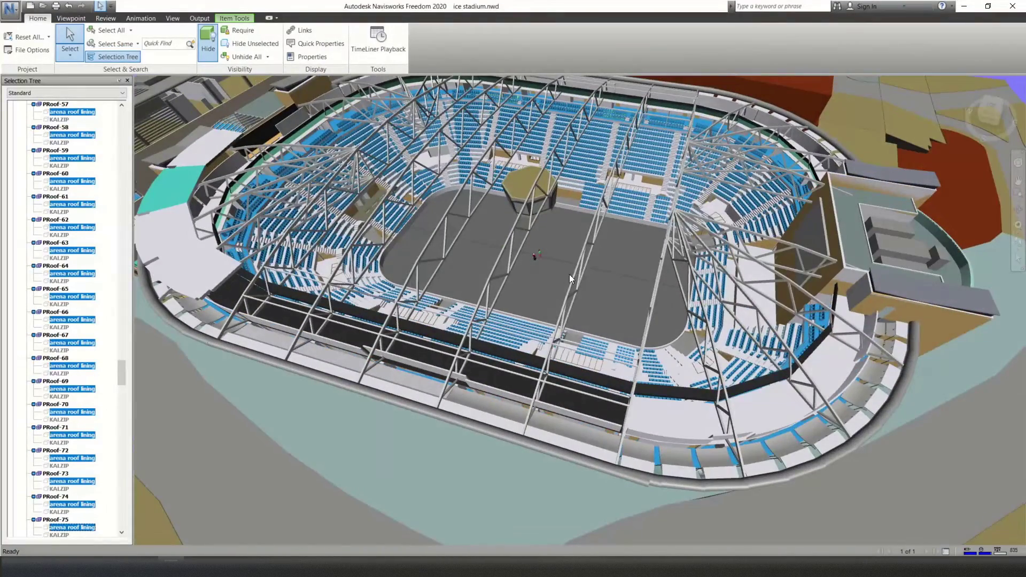
middle_click_drag(724, 325, 588, 300)
middle_click_drag(721, 225, 521, 232)
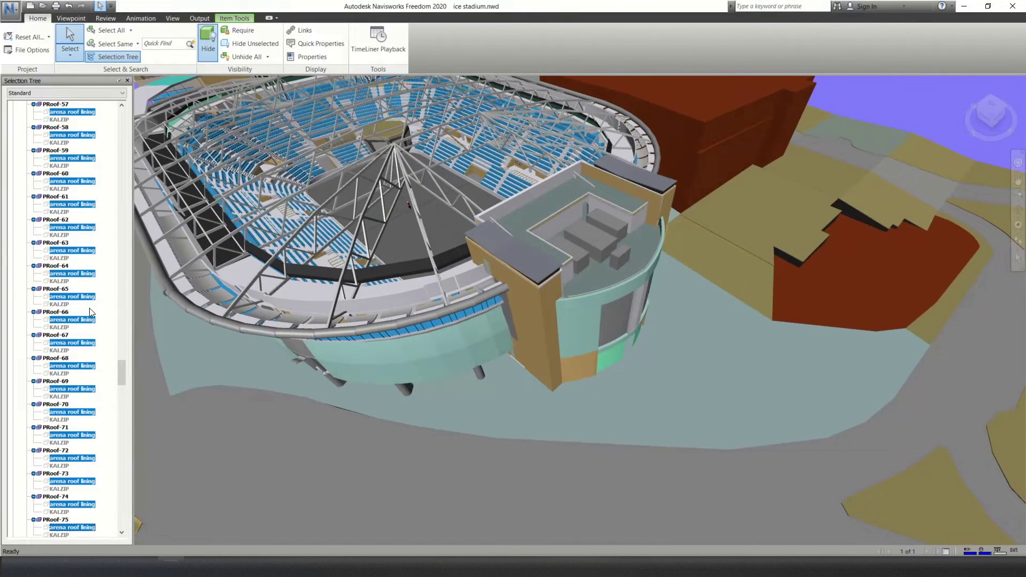
left_click_drag(118, 367, 114, 103)
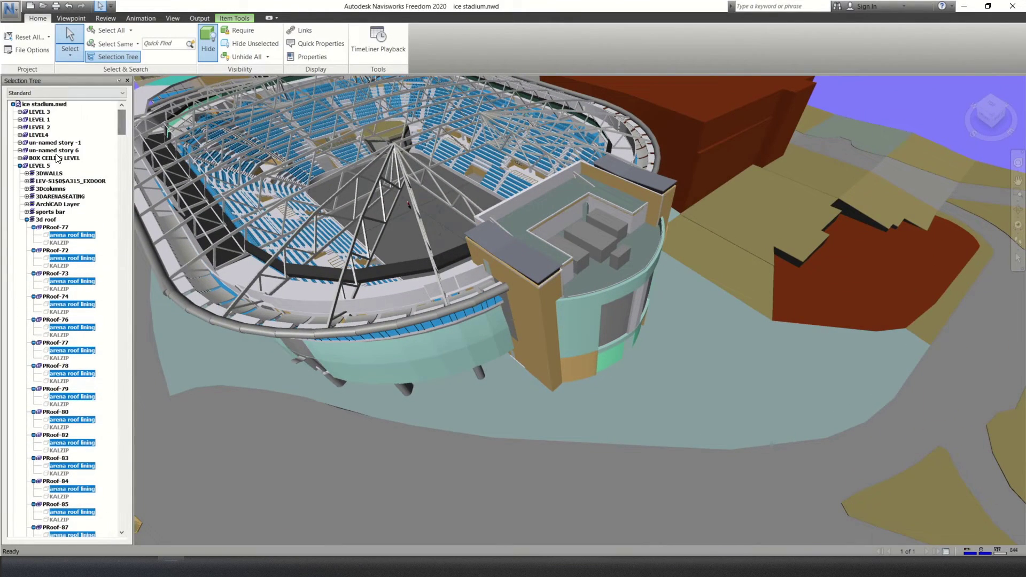
Step: Clear the selection, collapse LEVEL 5 in the Selection Tree, and unhide all items
key("Escape")
left_click(20, 166)
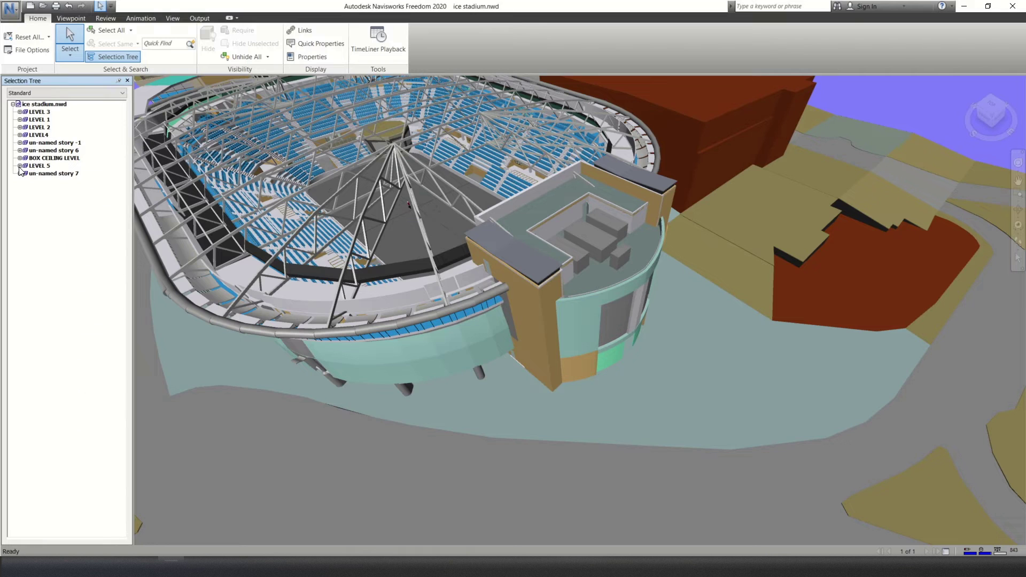
middle_click_drag(208, 150, 272, 196)
left_click(258, 57)
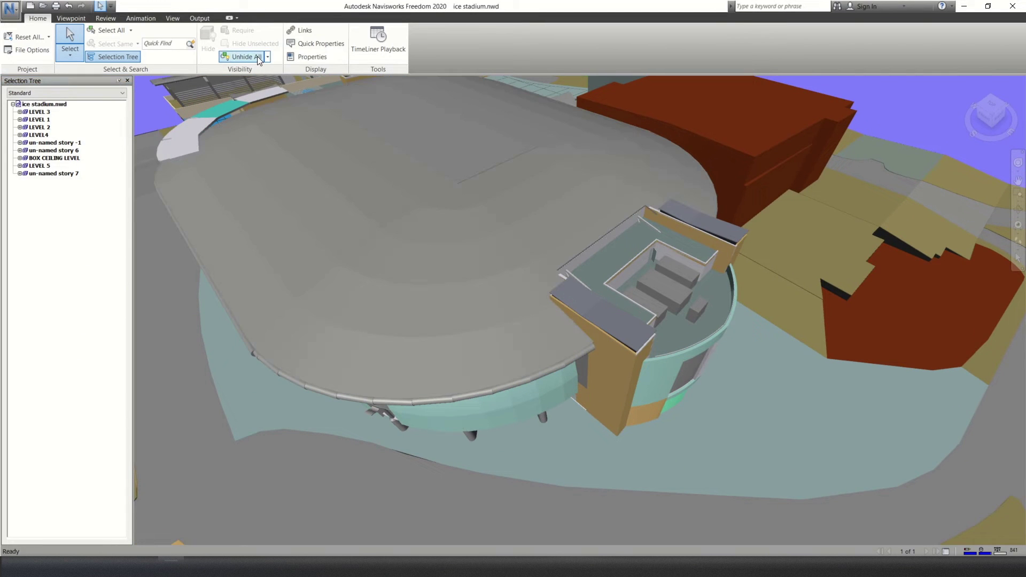
Step: Select LEVEL 3 in the Selection Tree and hide all unselected items
scroll(334, 353, "down", 4)
middle_click_drag(398, 352, 436, 350, "shift")
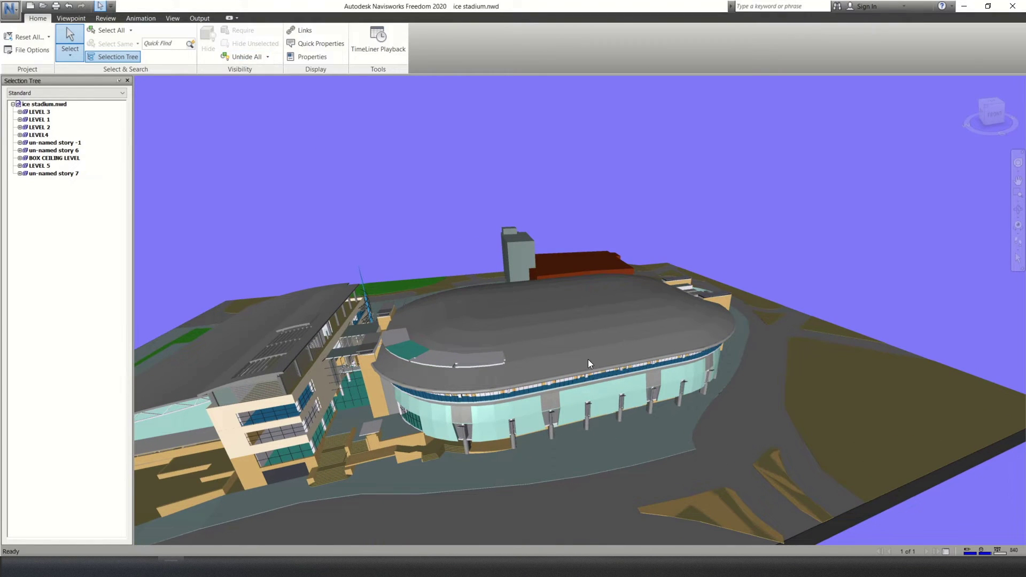
scroll(588, 364, "down", 3)
middle_click_drag(588, 363, 512, 252, "shift")
scroll(524, 289, "up", 3)
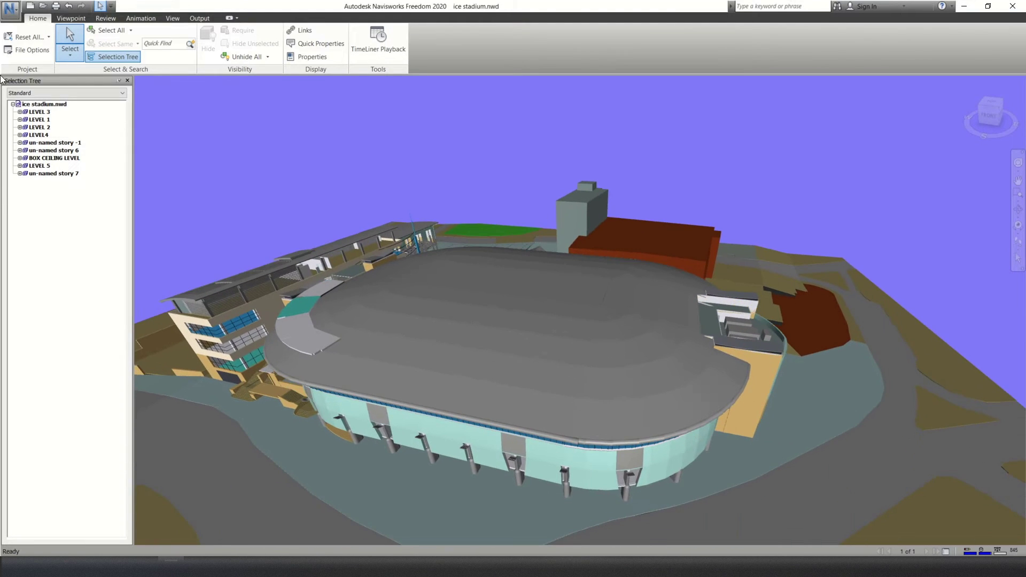
left_click(41, 112)
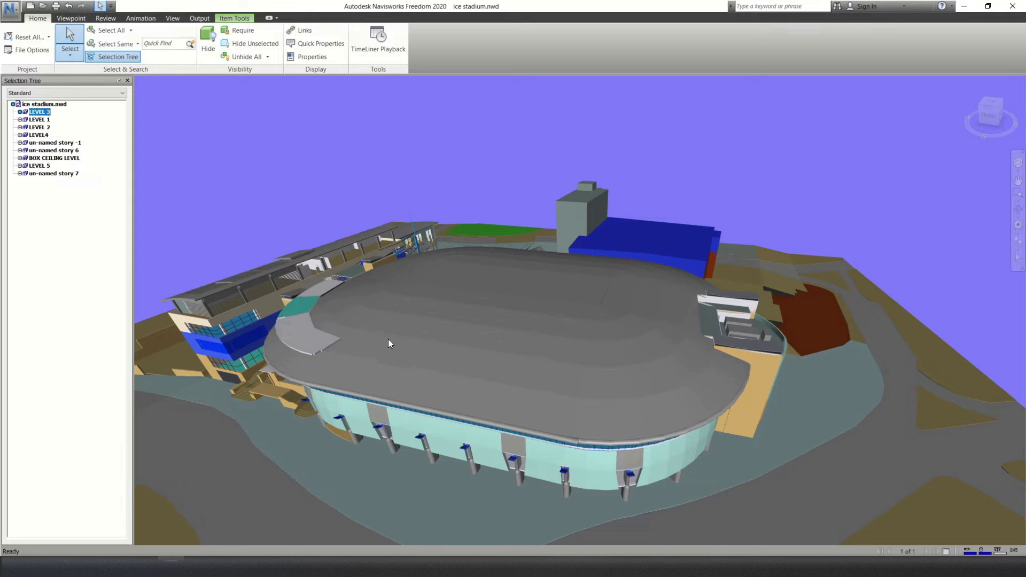
mouse_move(388, 338)
middle_mouse_down()
mouse_move(454, 347)
mouse_move(396, 328)
middle_mouse_up()
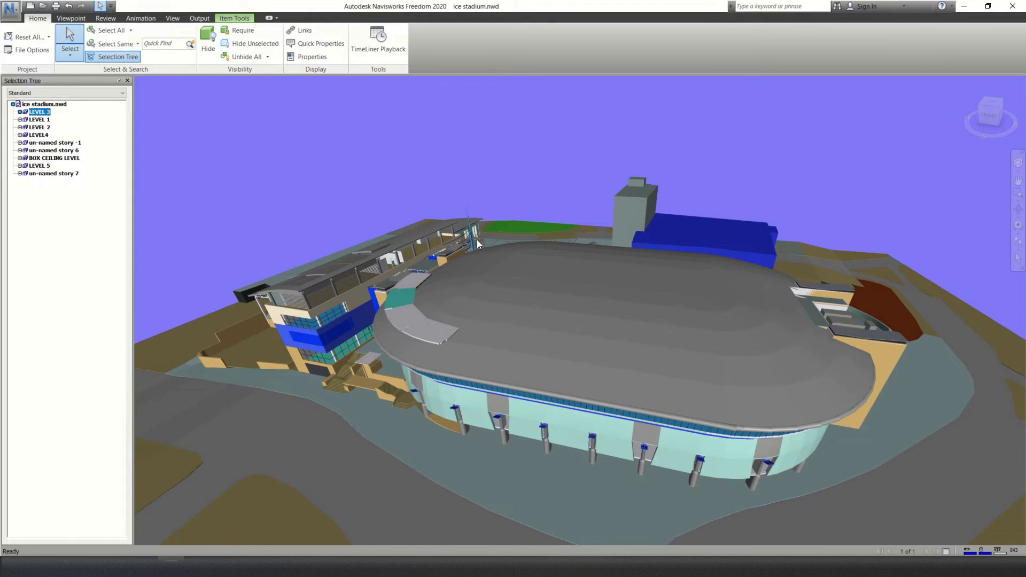
left_click(247, 46)
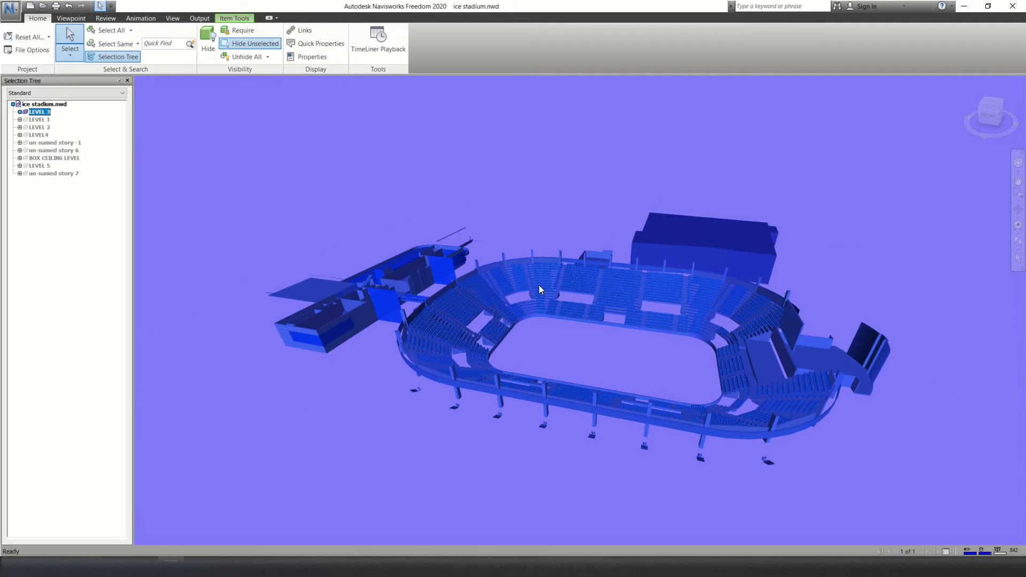
Step: Clear the selection, look over the isolated LEVEL 3, and unhide all items
left_click(681, 372)
middle_click_drag(526, 316, 374, 305, "shift")
left_click(241, 56)
Step: Select LEVEL 1 in the Selection Tree, hide all unselected items, and clear the selection
middle_click_drag(328, 112, 142, 176, "shift")
left_click(47, 122)
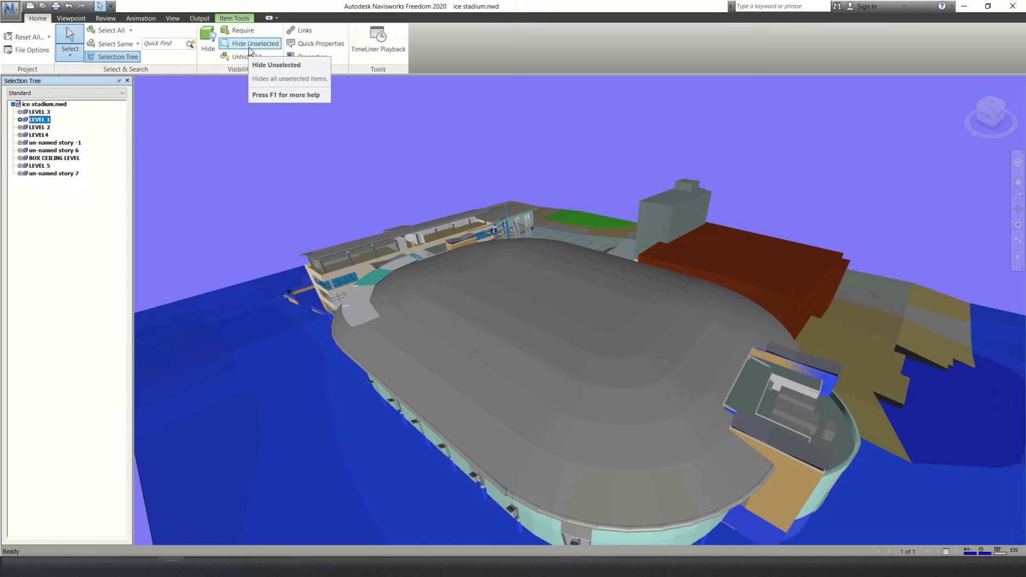
left_click(233, 44)
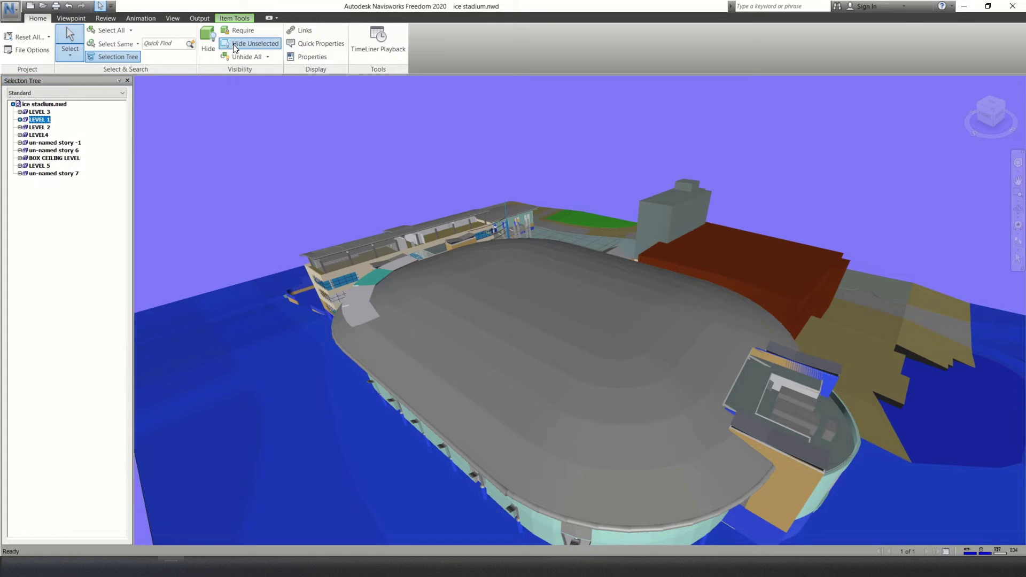
left_click(583, 236)
Step: Inspect the rooms and rink of the isolated LEVEL 1, and unhide all items
mouse_move(559, 377)
middle_mouse_down("shift")
mouse_move(570, 341)
mouse_move(703, 355)
mouse_move(656, 325)
mouse_move(705, 337)
mouse_move(689, 320)
middle_mouse_up("shift")
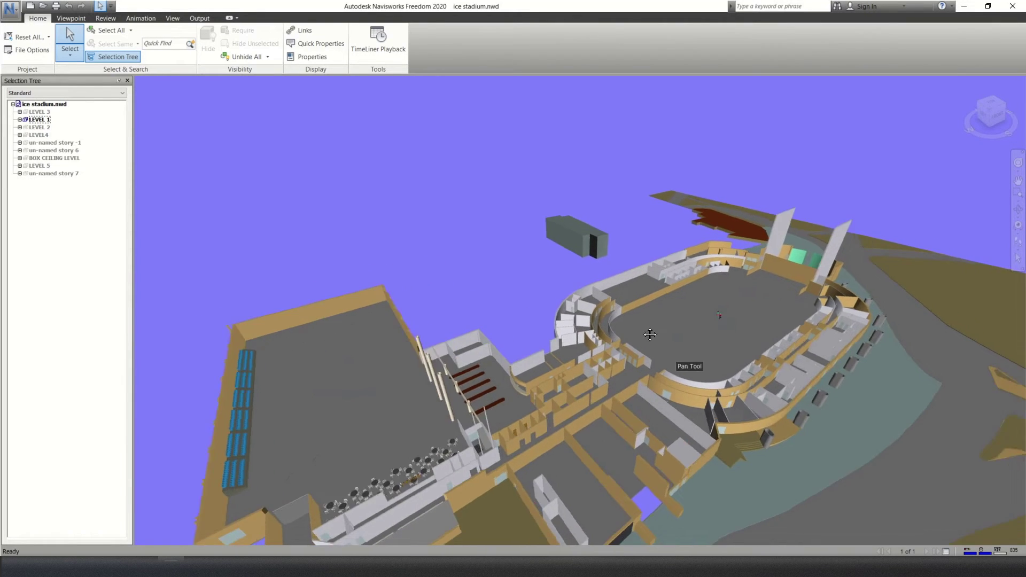
scroll(662, 374, "up", 5)
scroll(664, 381, "up", 3)
mouse_move(633, 371)
middle_mouse_down("shift")
mouse_move(594, 306)
mouse_move(361, 312)
middle_mouse_up("shift")
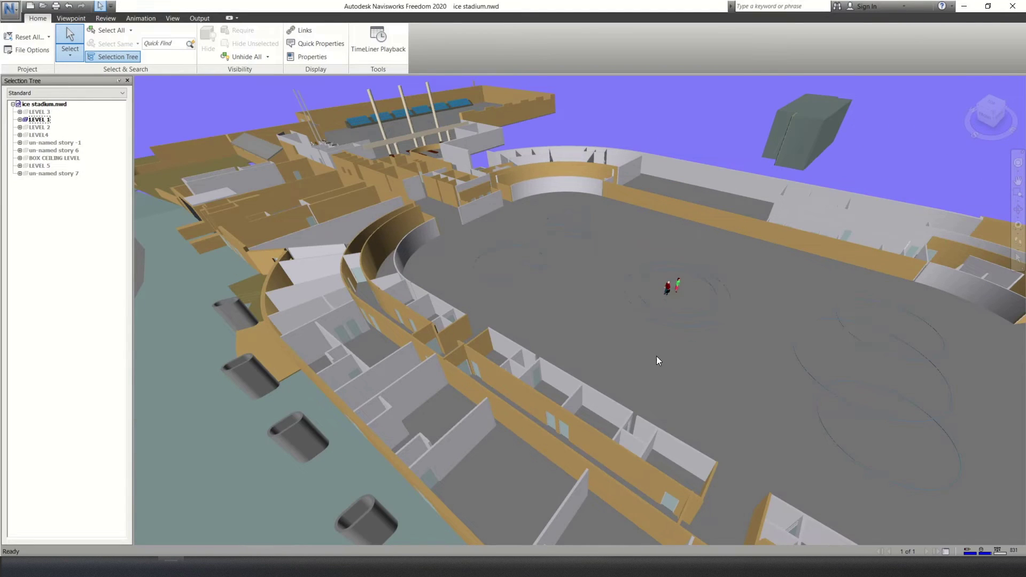
scroll(657, 363, "down", 2)
scroll(261, 116, "down", 6)
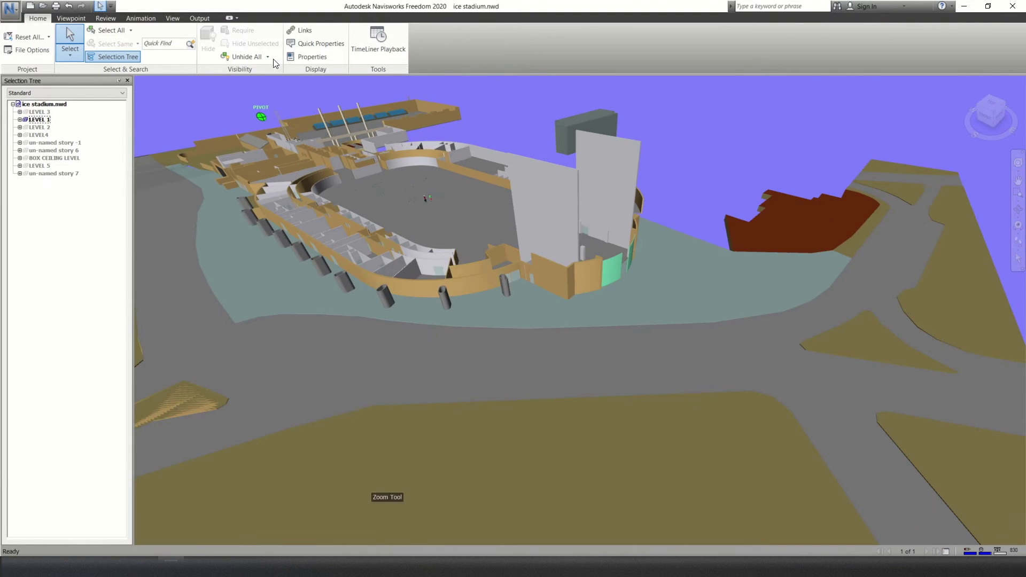
left_click(251, 62)
Step: Select LEVEL 3 in the Selection Tree and invert the selection so that all other levels are selected
scroll(563, 389, "up", 1)
scroll(389, 244, "up", 5)
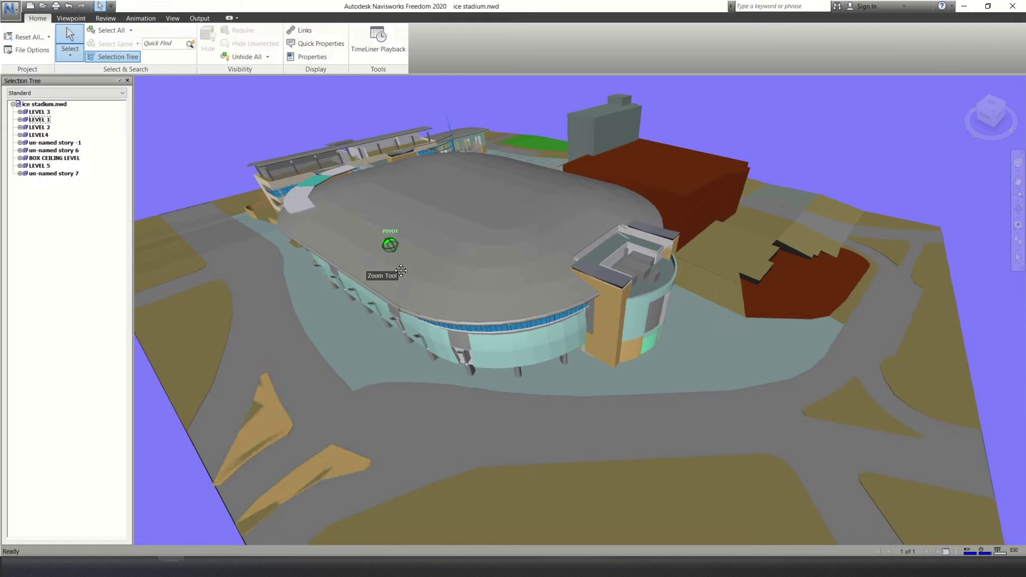
middle_click_drag(401, 270, 566, 304)
middle_click_drag(477, 258, 581, 235, "shift")
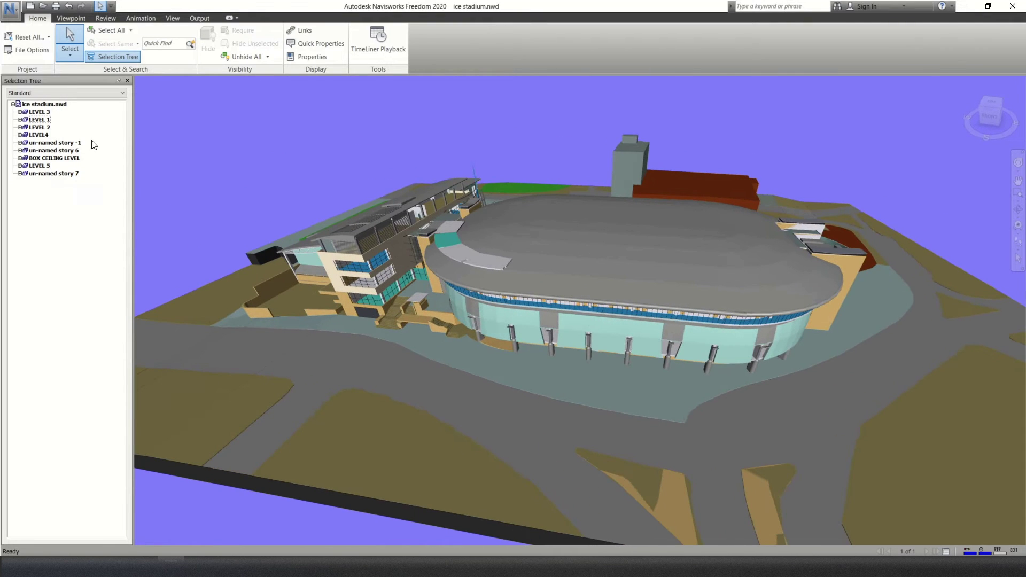
left_click(48, 114)
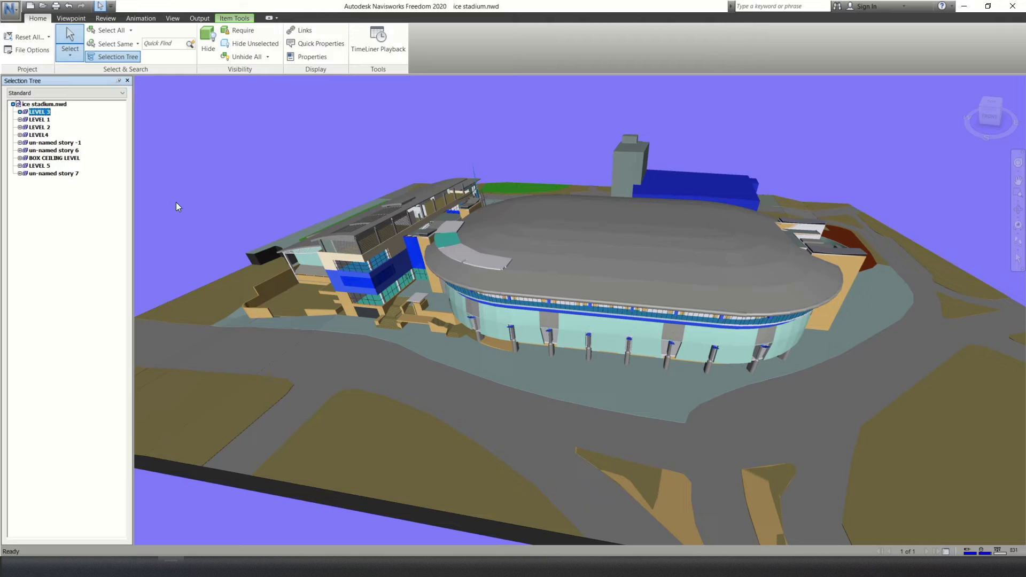
scroll(645, 325, "up", 3)
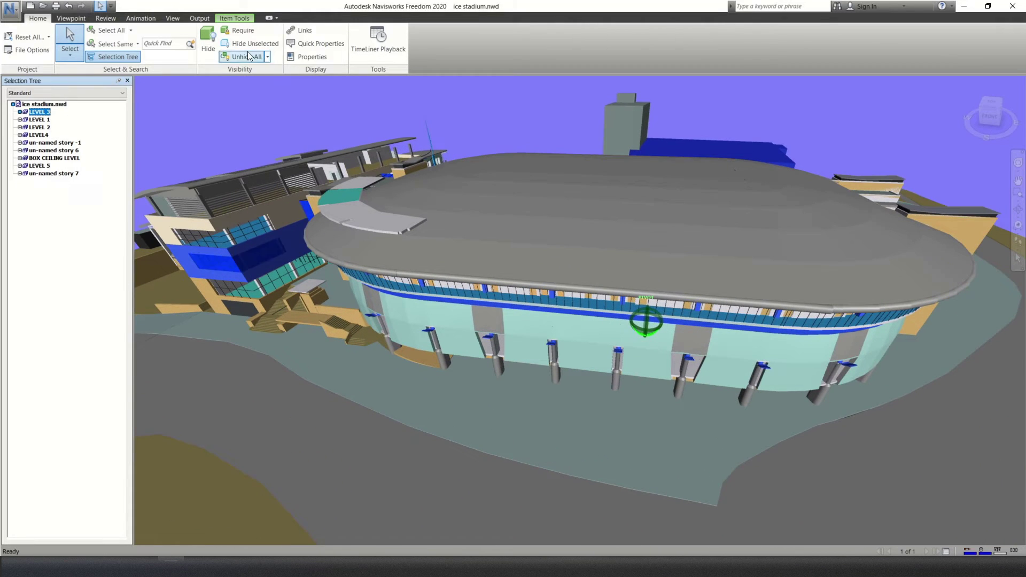
left_click(131, 32)
left_click(125, 91)
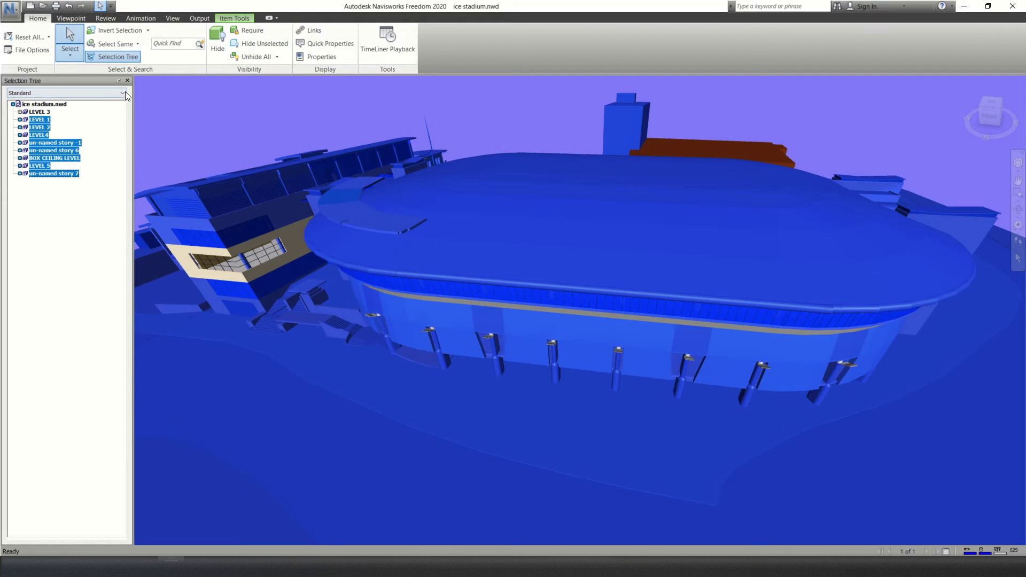
Step: Hide the selected levels and the remaining LEVEL 3, clear the selection, and unhide all items
left_click(219, 49)
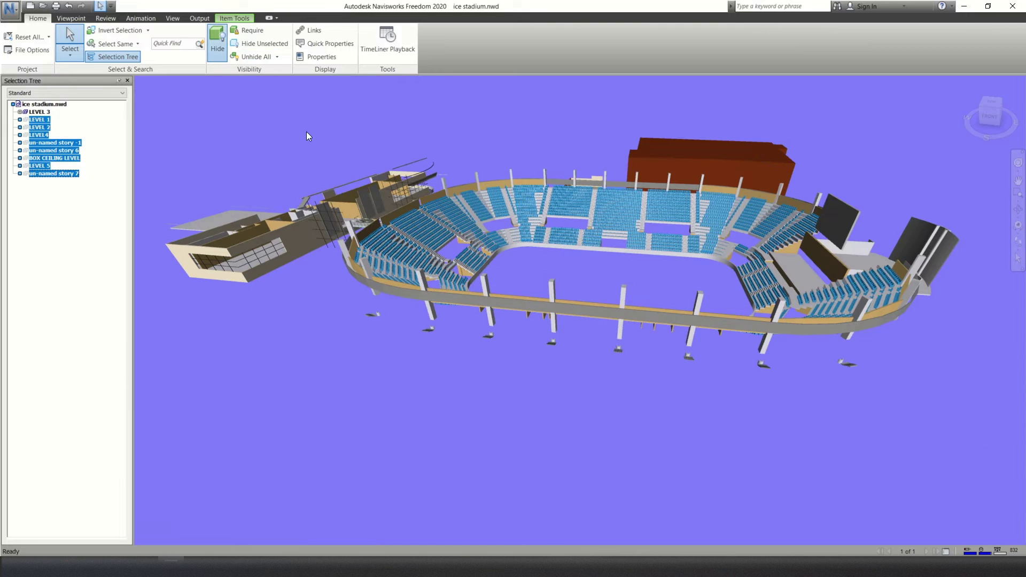
left_click(238, 46)
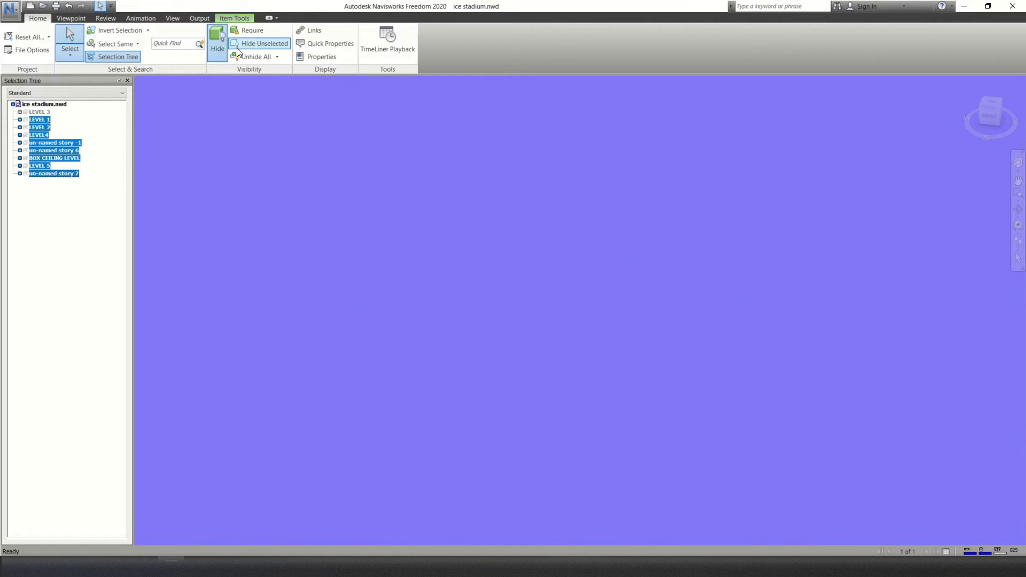
left_click(186, 95)
left_click(250, 57)
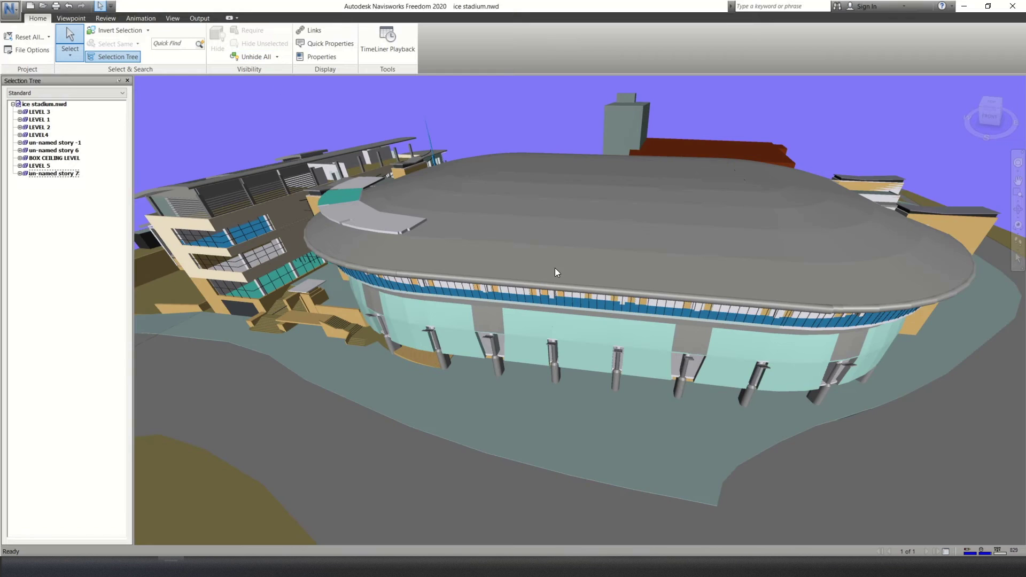
Step: Isolate LEVEL 1 by selecting it and hiding all unselected items, clear the selection, and look over its rooms and rink
scroll(608, 337, "down", 5)
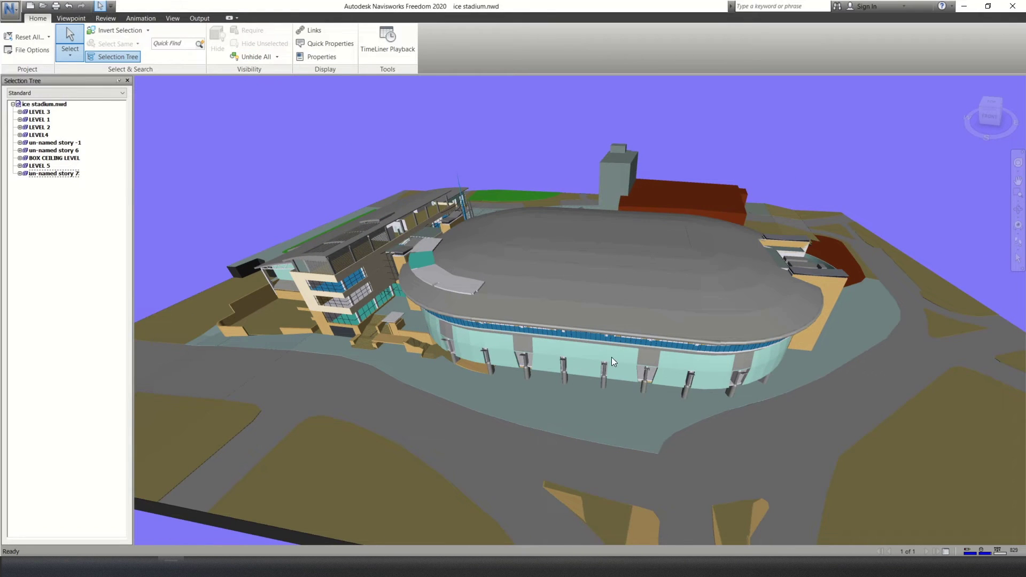
middle_click_drag(769, 293, 498, 261, "shift")
middle_click_drag(680, 308, 486, 283, "shift")
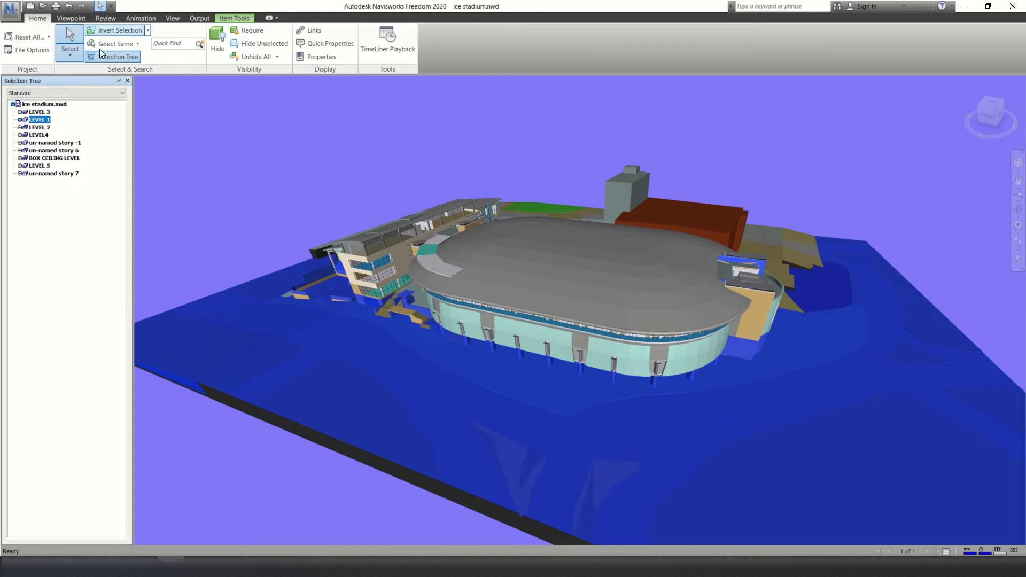
scroll(406, 209, "up", 3)
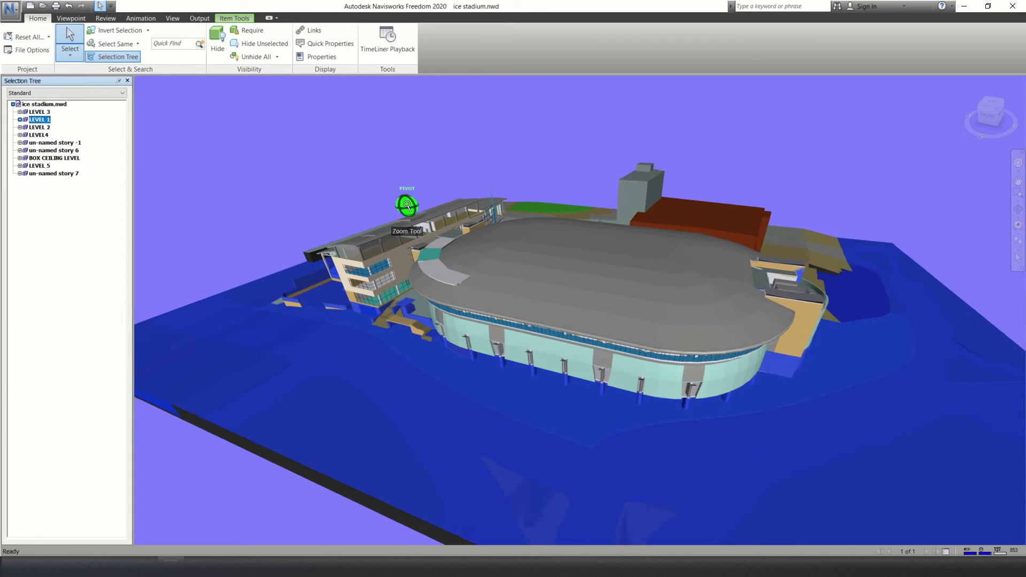
left_click(255, 47)
left_click(532, 141)
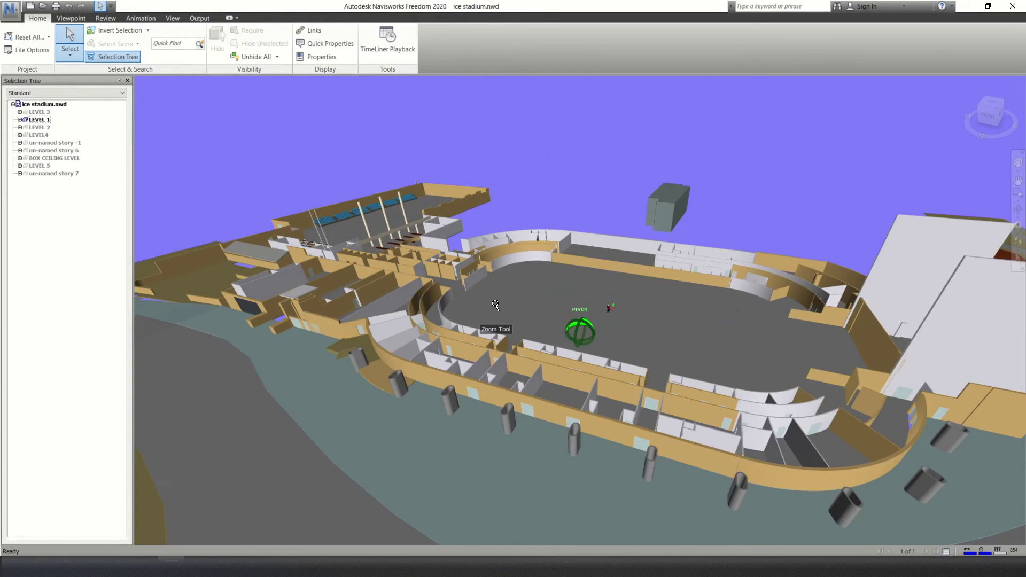
middle_click_drag(496, 304, 625, 337)
scroll(626, 335, "up", 2)
middle_click_drag(847, 336, 678, 338)
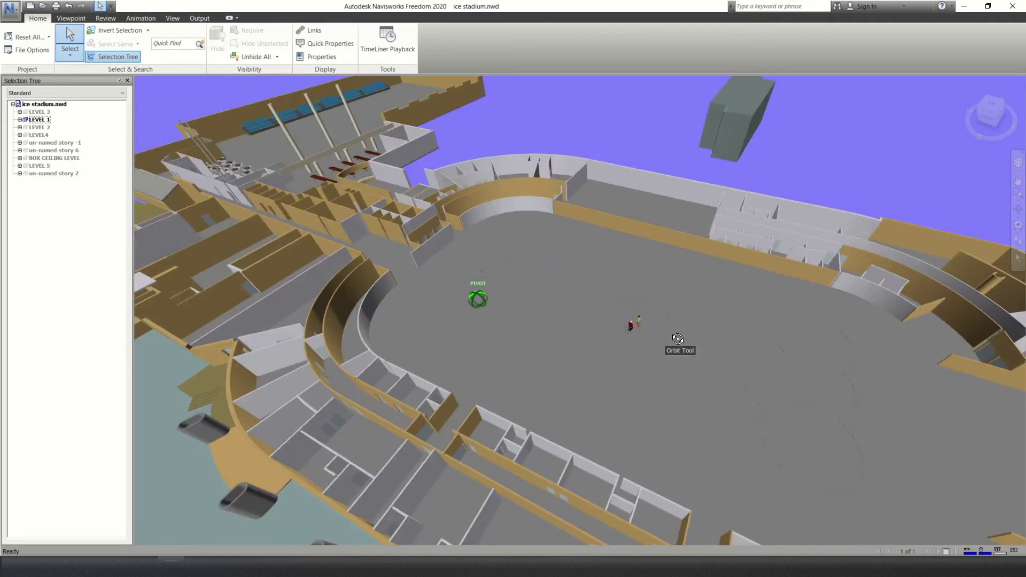
left_click_drag(677, 338, 820, 309, "shift")
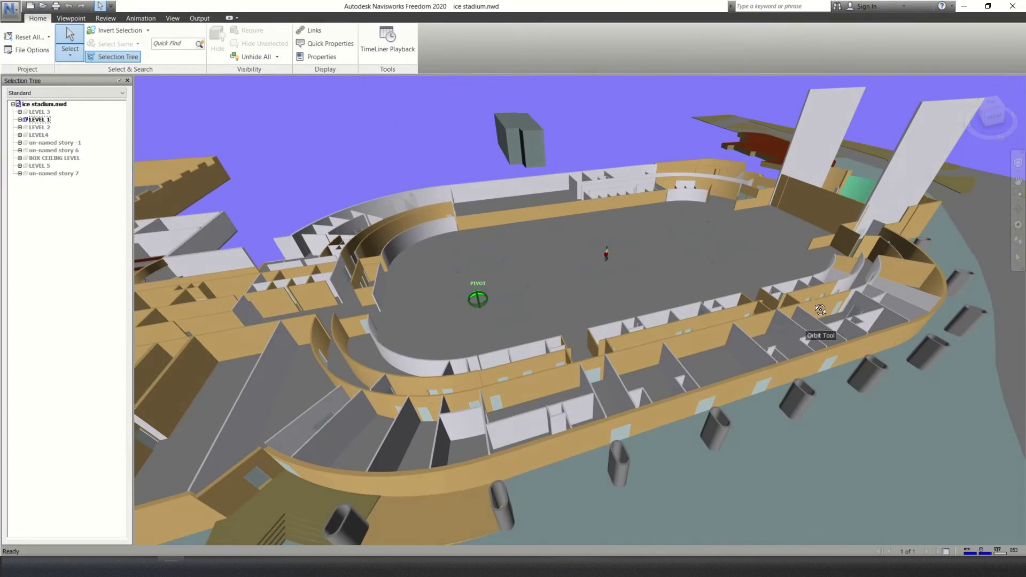
Step: Measure point to point across the LEVEL 1 rink, from one long side wall diagonally to the opposite side
left_click(106, 18)
scroll(357, 203, "up", 3)
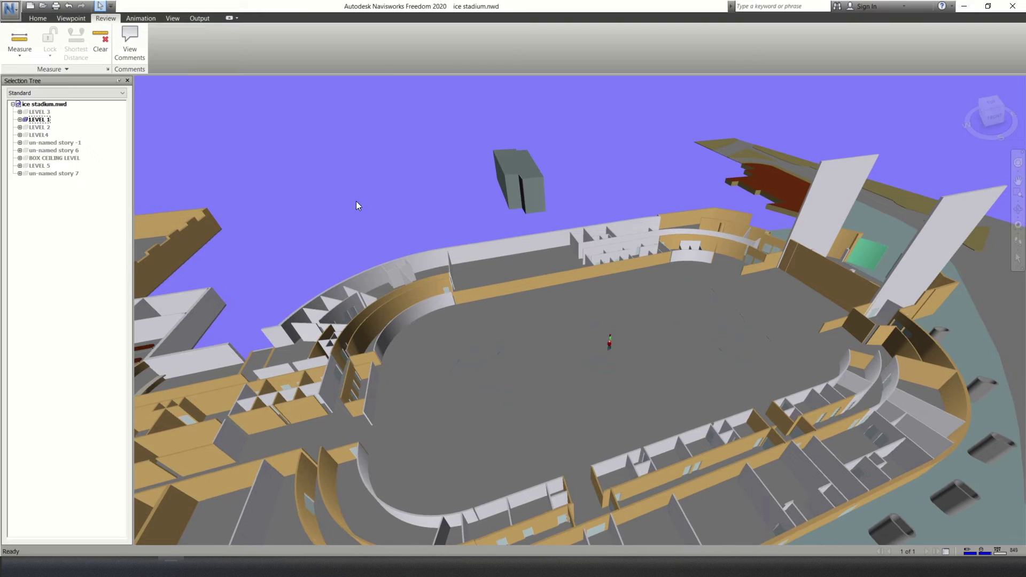
left_click(15, 52)
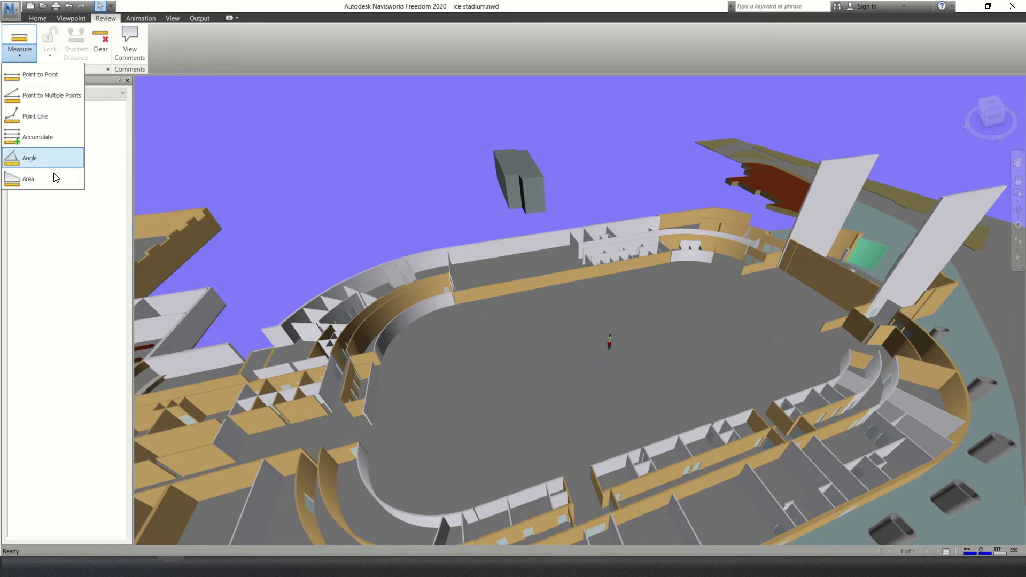
left_click(53, 75)
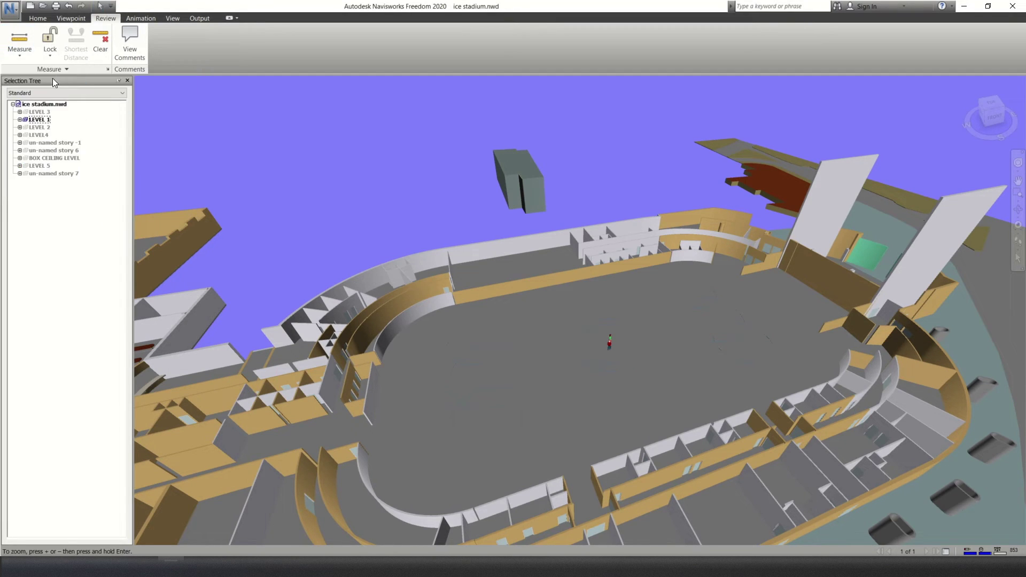
scroll(553, 287, "up", 5)
scroll(552, 287, "up", 3)
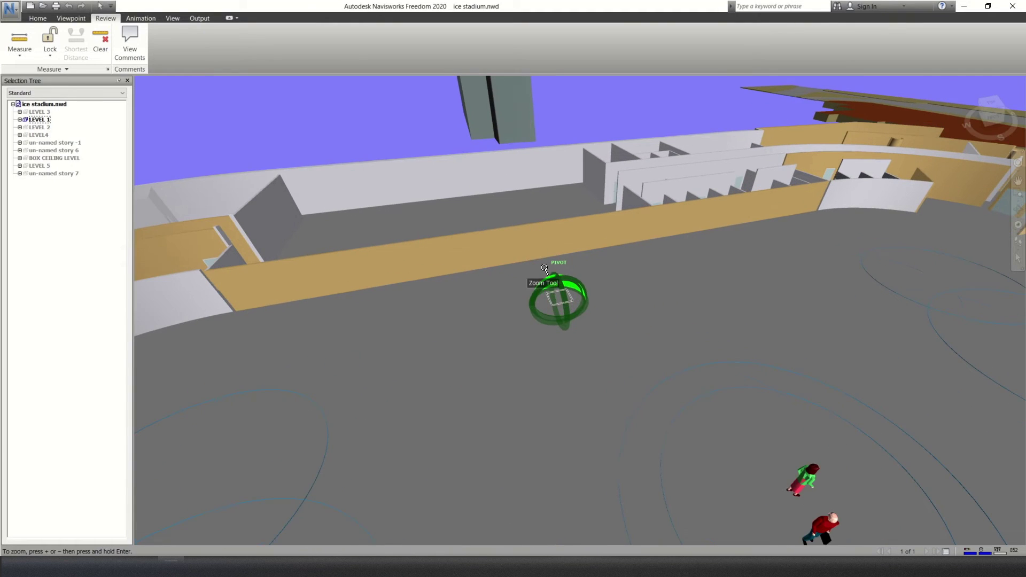
left_click(543, 244)
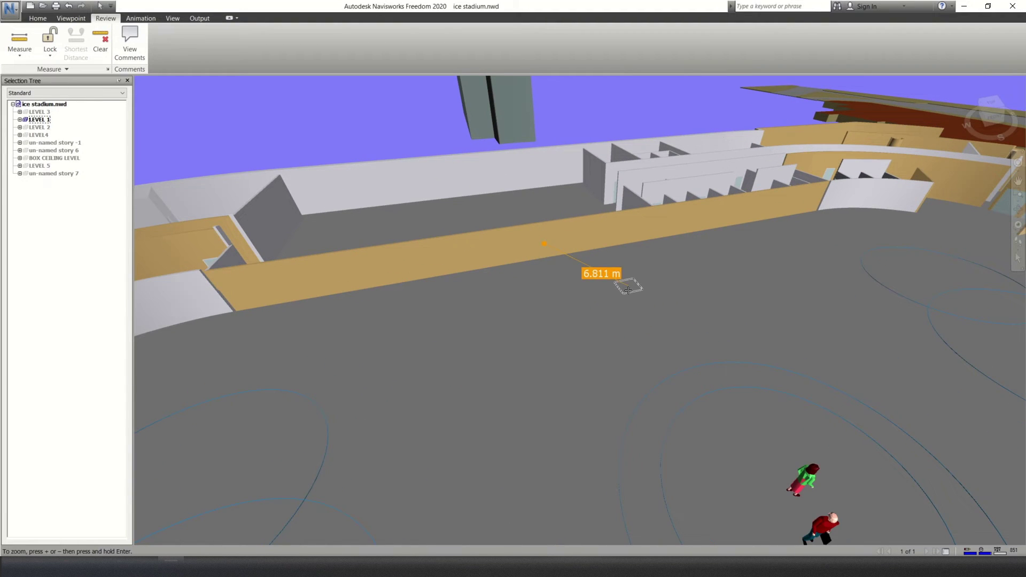
scroll(628, 289, "down", 6)
middle_click_drag(636, 308, 913, 321, "shift")
scroll(774, 289, "up", 1)
scroll(727, 262, "up", 3)
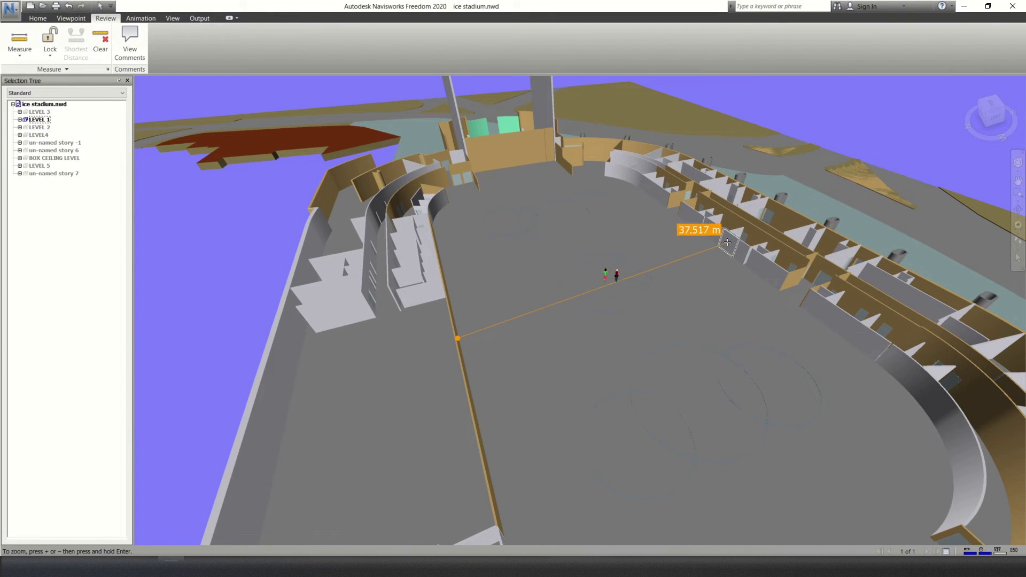
left_click(653, 193)
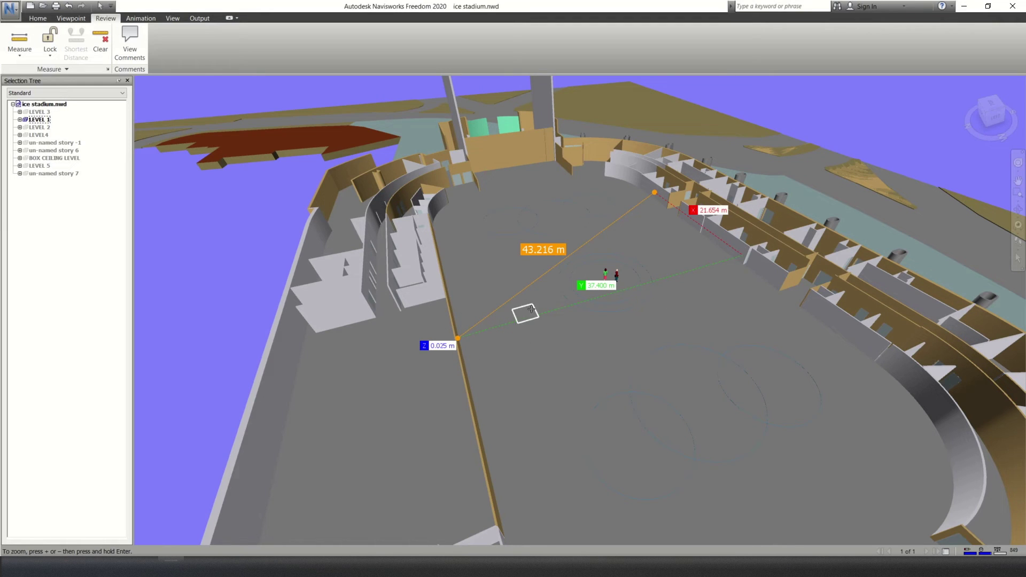
Step: Look over the X, Y and Z components of the measurement across LEVEL 1, and clear the measurement
middle_click_drag(664, 266, 495, 270, "shift")
middle_click_drag(628, 183, 695, 211)
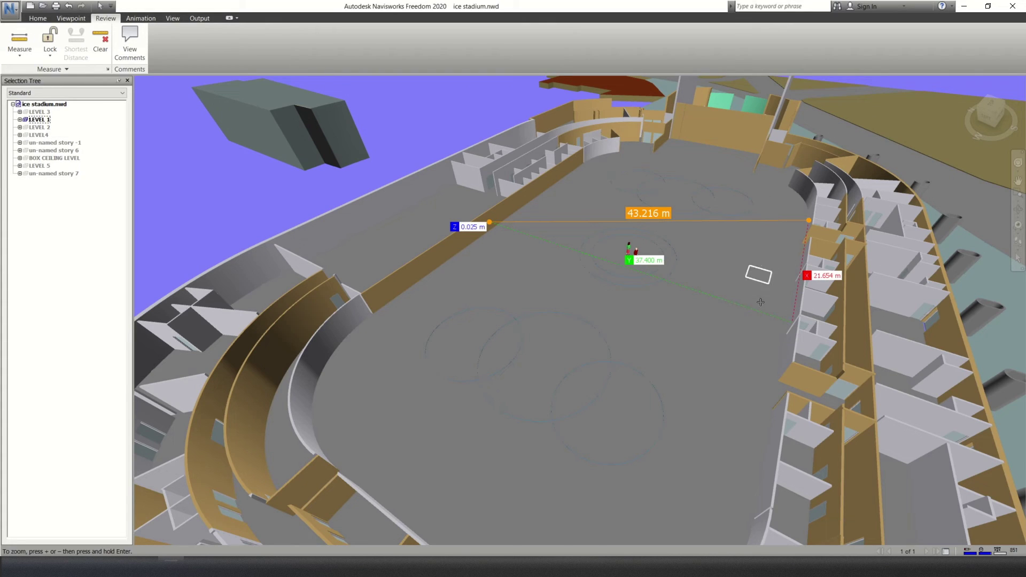
left_click(101, 40)
Step: Unhide all items to restore the complete stadium model
mouse_move(679, 183)
middle_mouse_down("shift")
mouse_move(636, 205)
mouse_move(516, 206)
mouse_move(443, 228)
mouse_move(481, 176)
middle_mouse_up("shift")
scroll(479, 187, "up", 5)
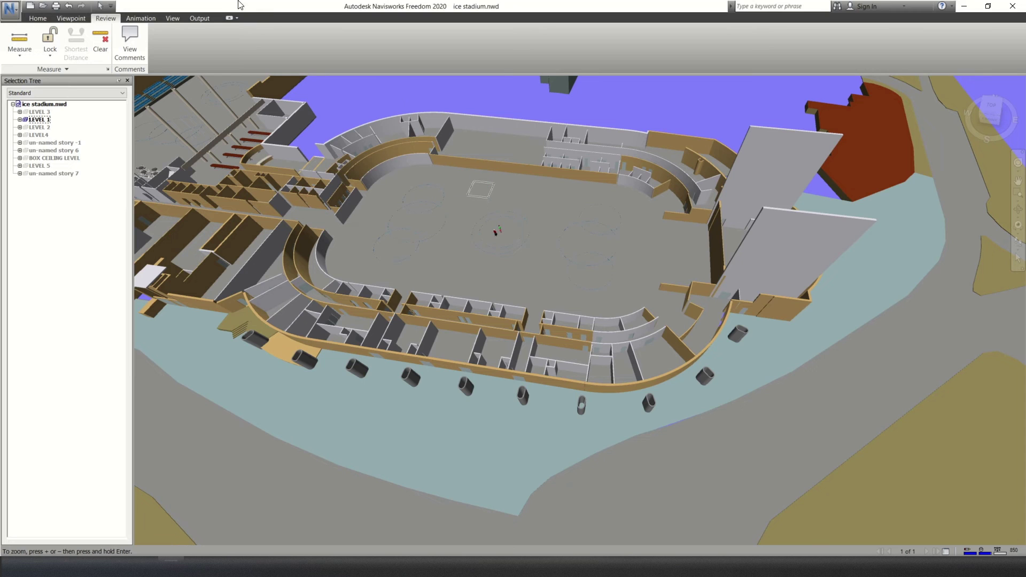
left_click(37, 18)
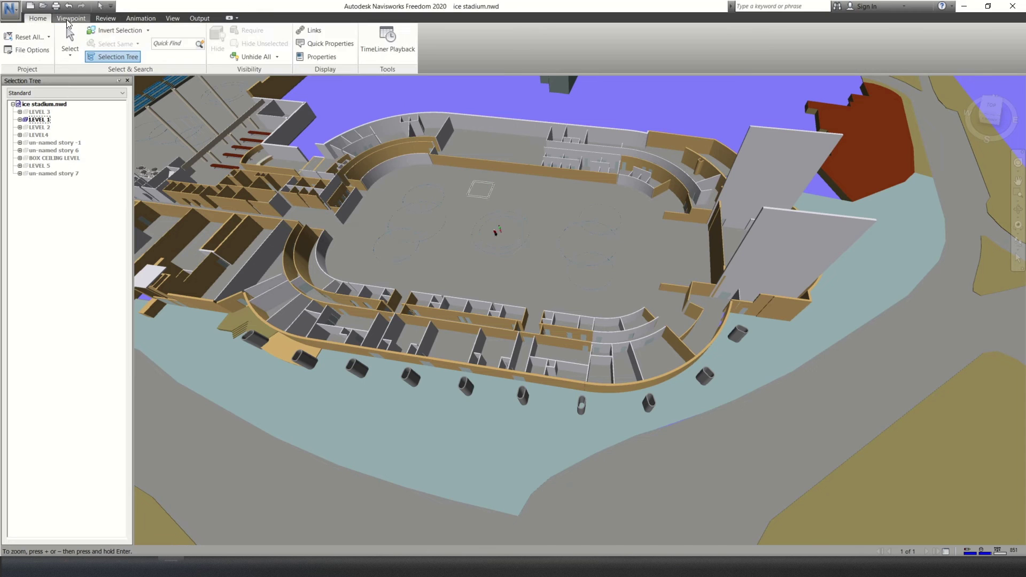
left_click(253, 56)
Step: Zoom through the roof into the arena and measure the rink's length between its two end boards
scroll(487, 243, "up", 5)
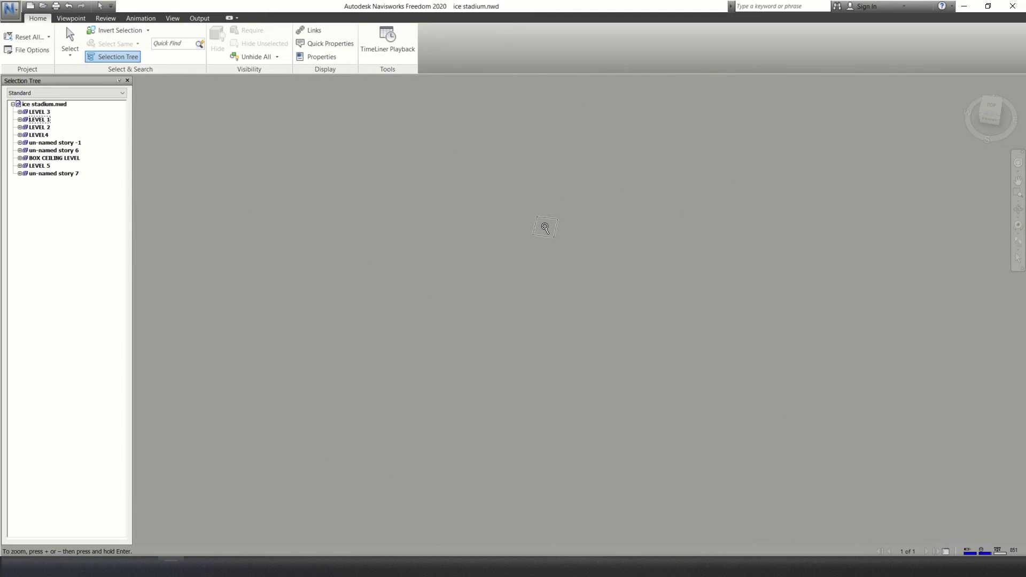
scroll(543, 227, "up", 3)
scroll(555, 264, "up", 3)
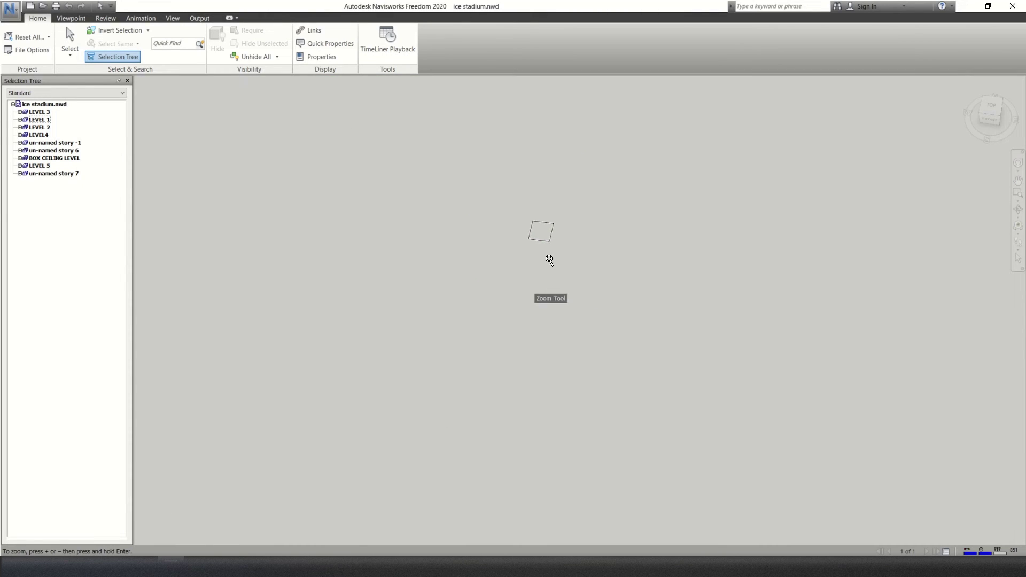
scroll(529, 243, "up", 2)
scroll(528, 243, "up", 2)
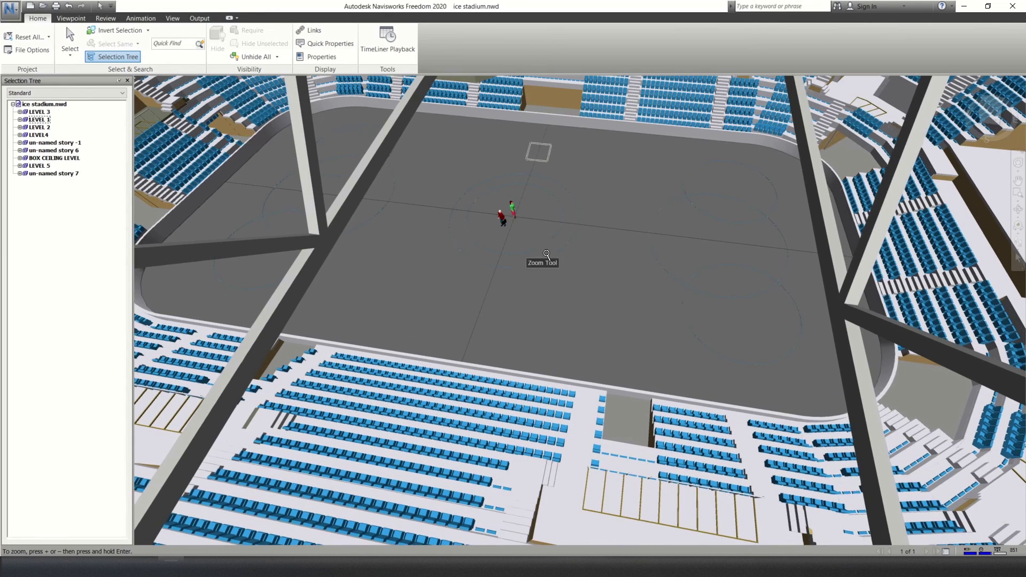
scroll(553, 227, "up", 3)
scroll(552, 226, "up", 2)
middle_click_drag(553, 226, 545, 352)
left_click(546, 198)
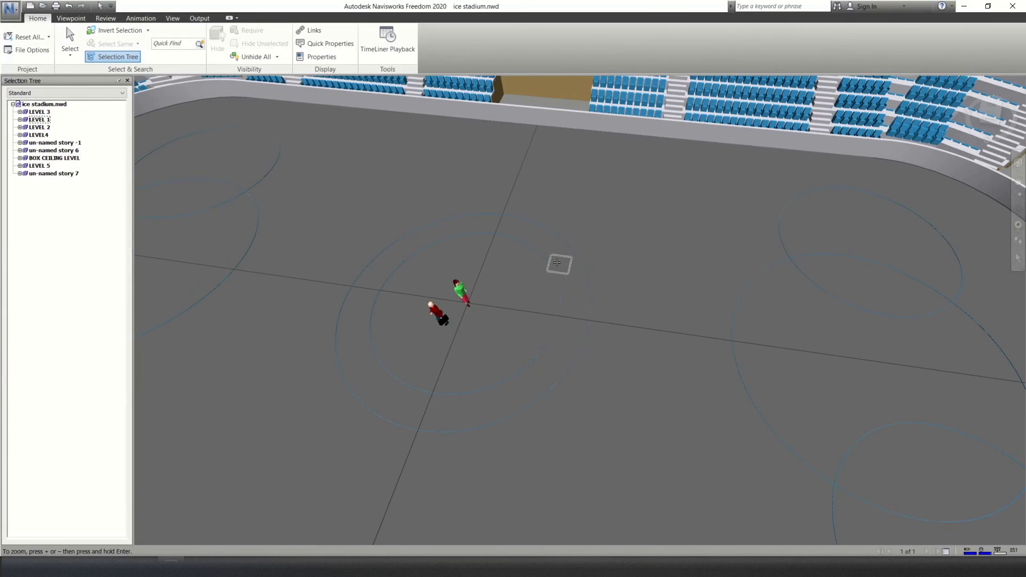
scroll(554, 243, "up", 1)
middle_click_drag(466, 183, 473, 224, "shift")
left_click(924, 313)
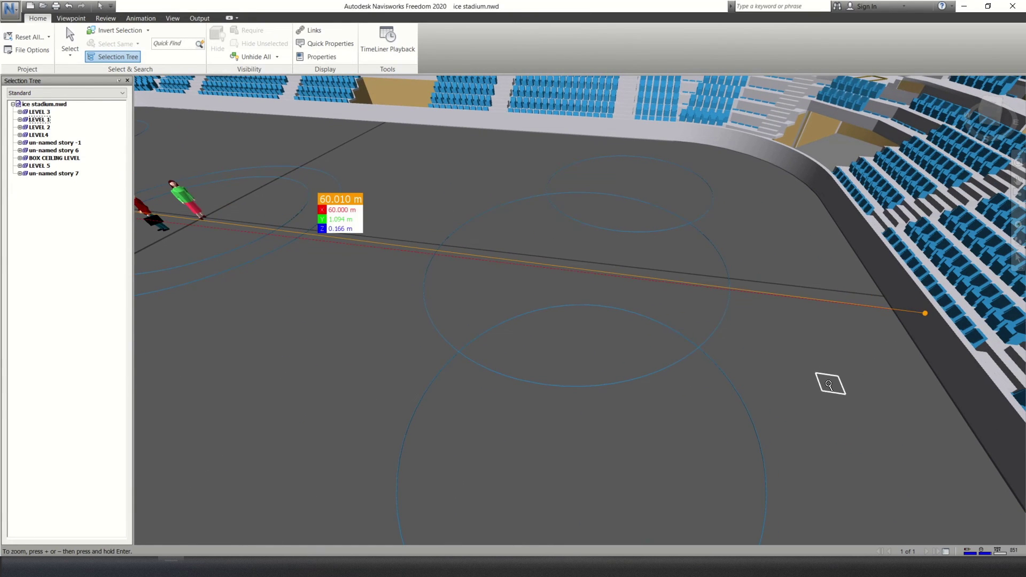
Step: Examine the rink length measurement and its axis components between both end points, and clear the measurement
scroll(829, 383, "down", 4)
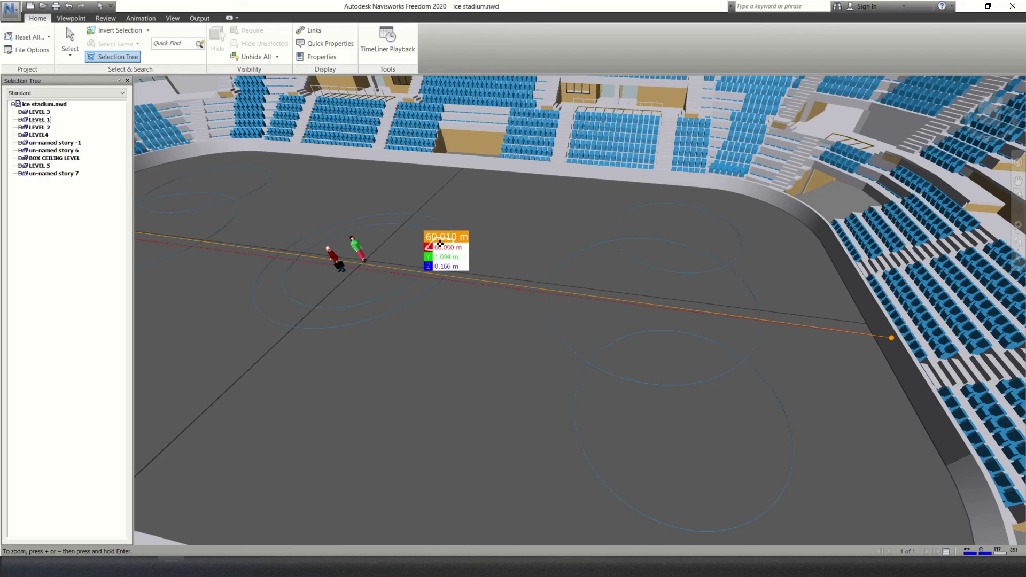
middle_click_drag(414, 365, 618, 396)
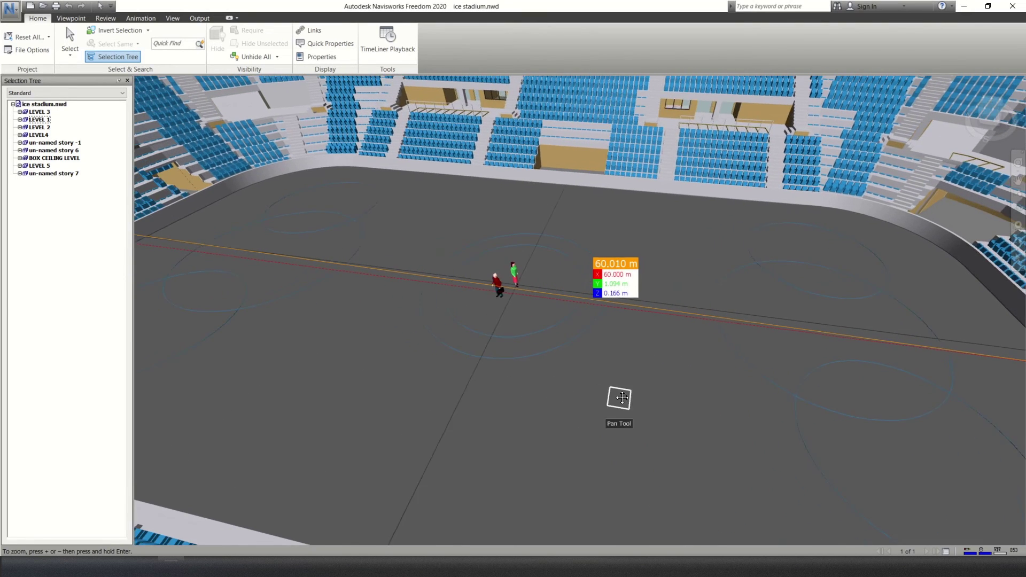
middle_click_drag(411, 227, 347, 236, "shift")
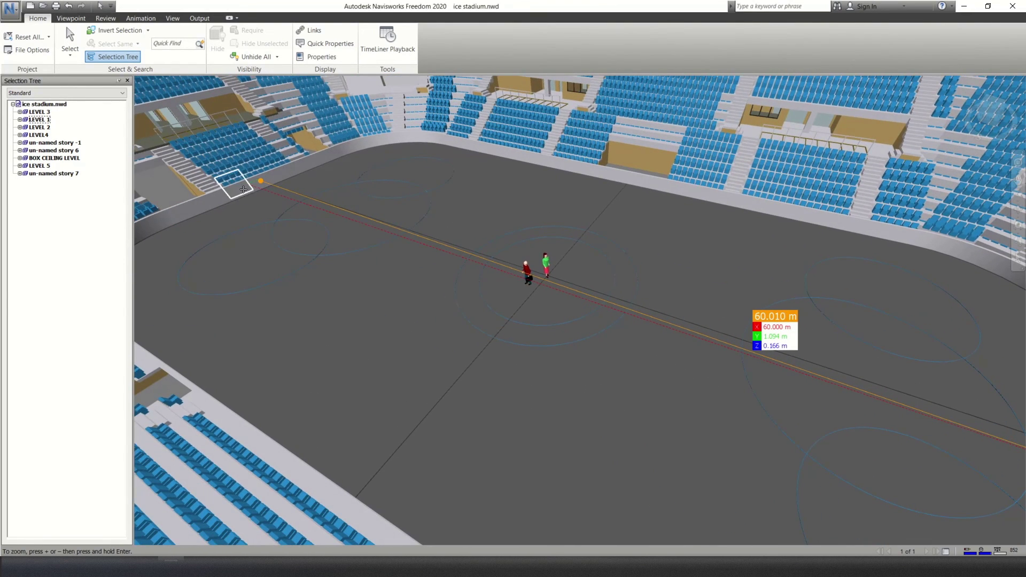
middle_click_drag(811, 386, 611, 290)
middle_click_drag(791, 326, 830, 357)
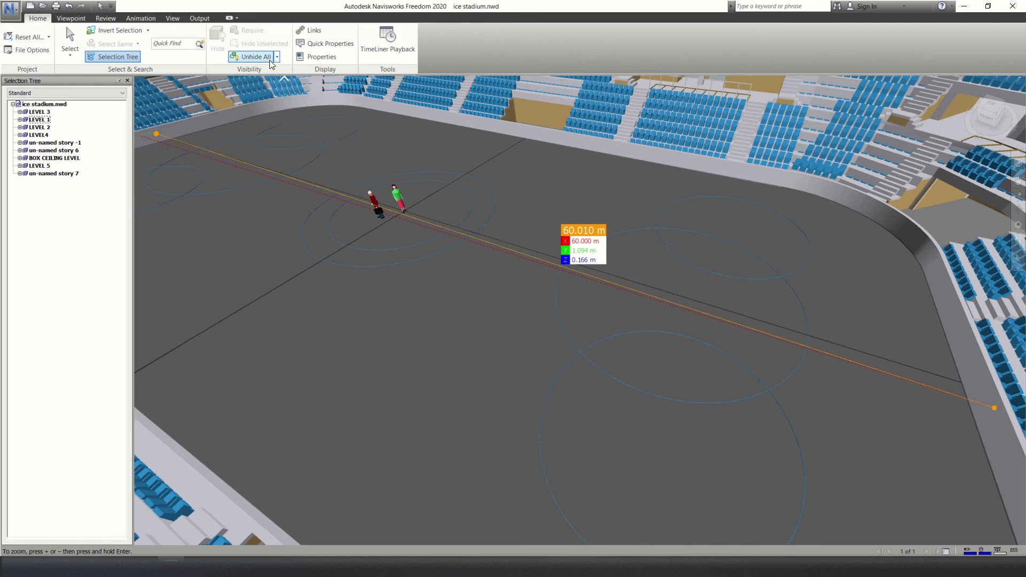
left_click(102, 19)
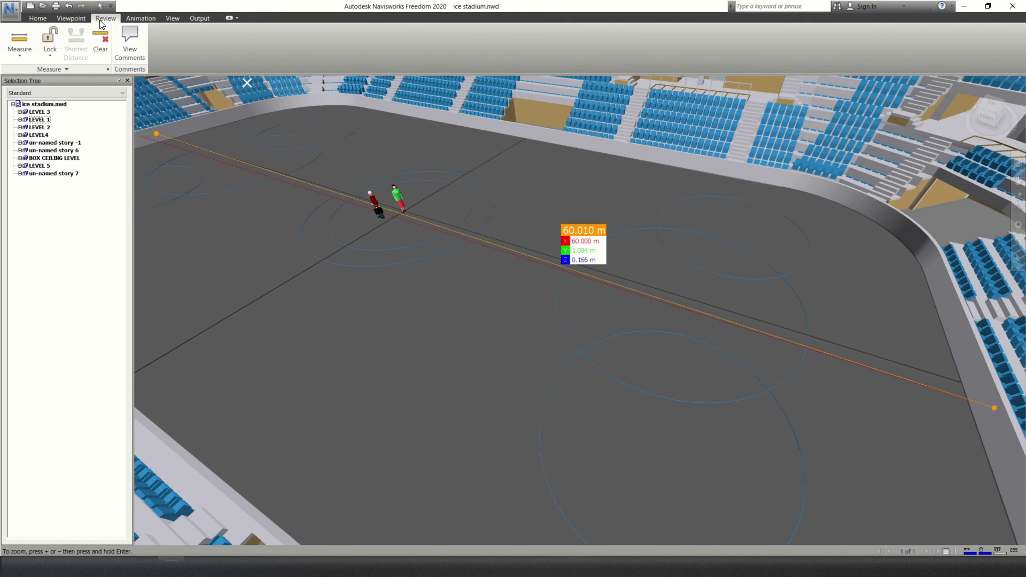
left_click(101, 40)
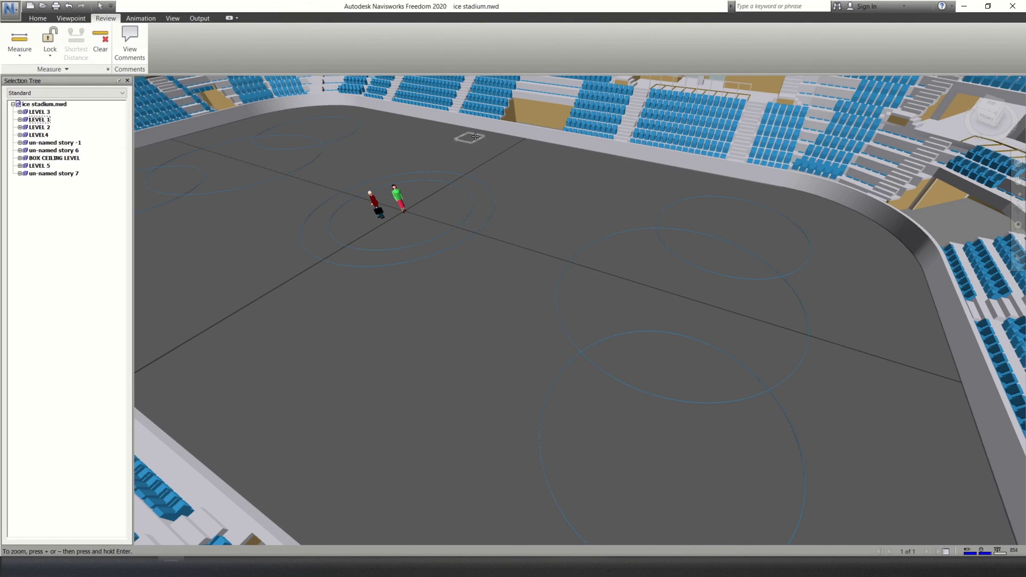
Step: Measure the rink's width between the boards of its two long sides, and examine the measurement's axis components
left_click(506, 127)
middle_click_drag(243, 248, 312, 247)
middle_click_drag(312, 247, 184, 246, "shift")
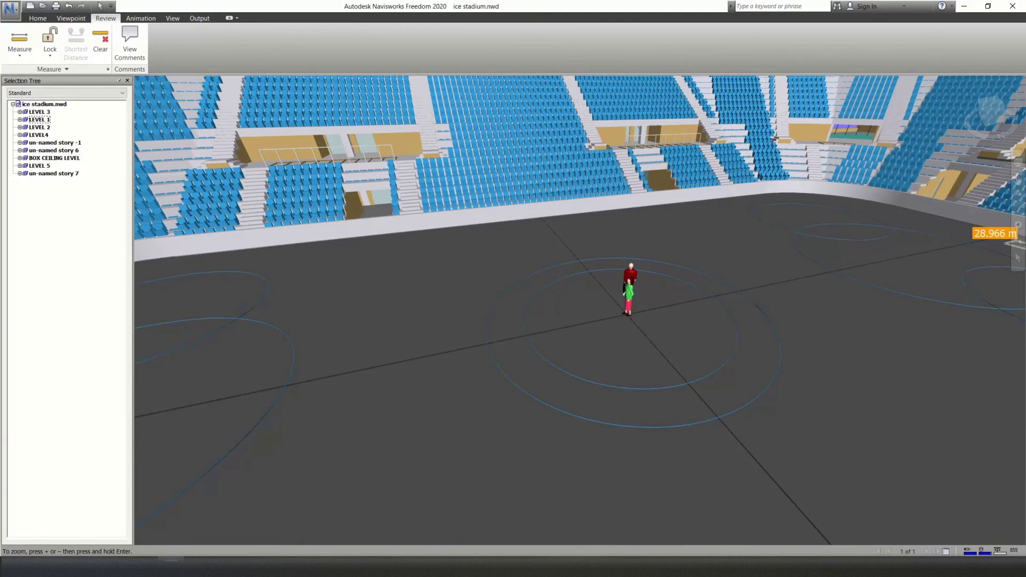
left_click(516, 213)
scroll(536, 254, "down", 4)
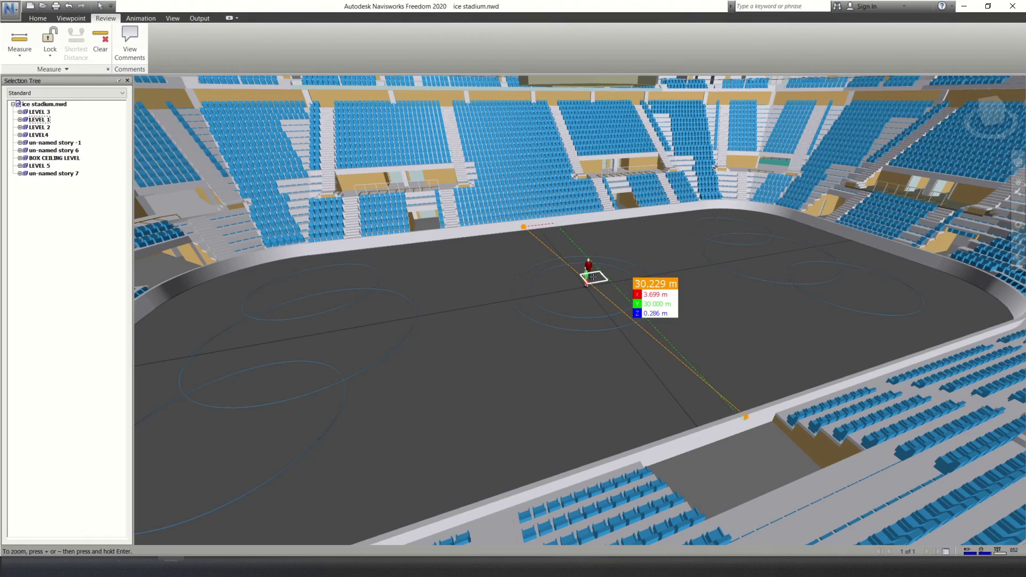
mouse_move(593, 277)
middle_mouse_down("shift")
mouse_move(584, 265)
mouse_move(406, 257)
mouse_move(614, 283)
mouse_move(668, 265)
mouse_move(781, 284)
mouse_move(632, 266)
mouse_move(596, 294)
middle_mouse_up("shift")
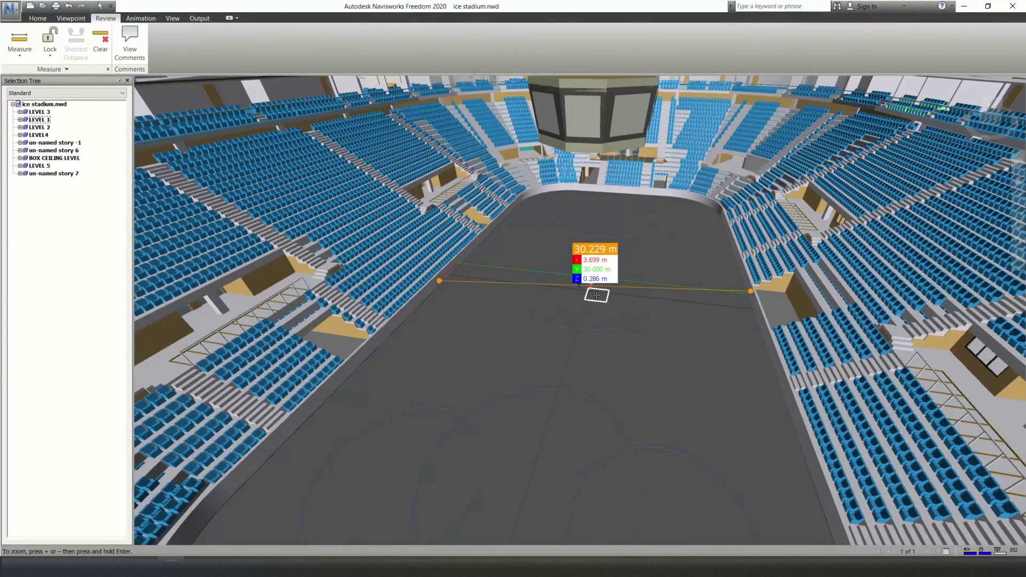